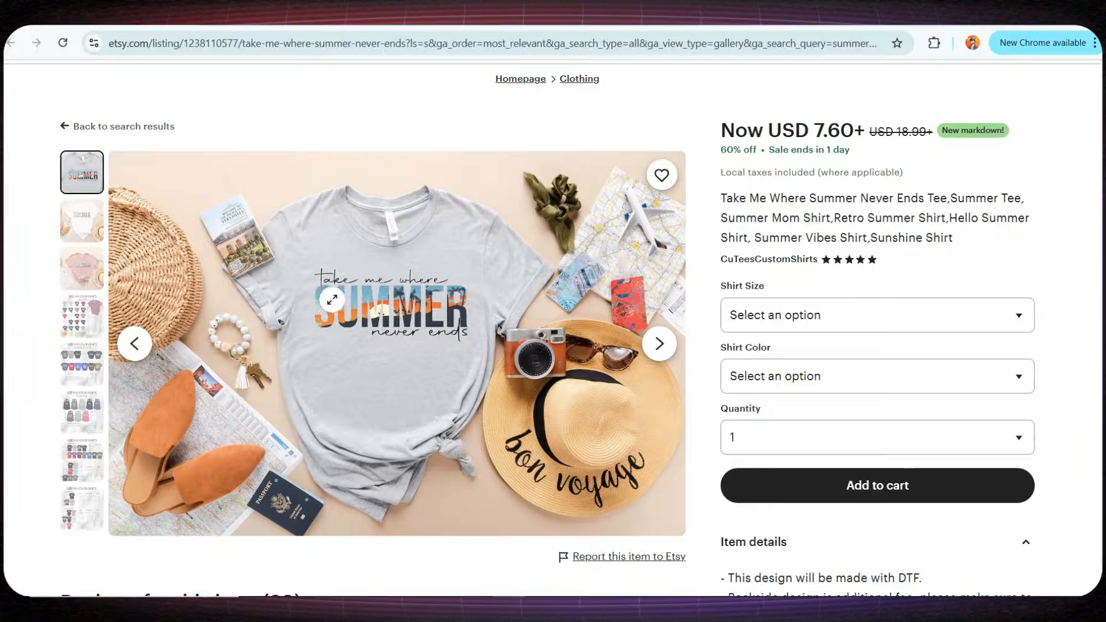
# Step: Look through the buyer reviews and item details of the summer T-shirt listing on Etsy
pyautogui.scroll(-5, 554, 375)
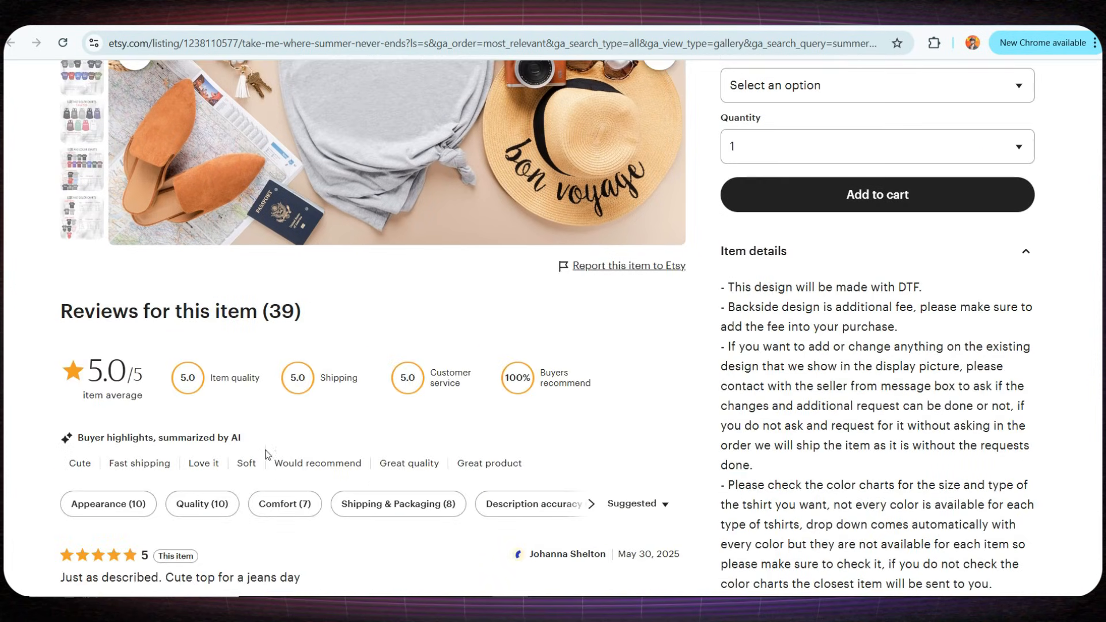
pyautogui.scroll(-8, 300, 380)
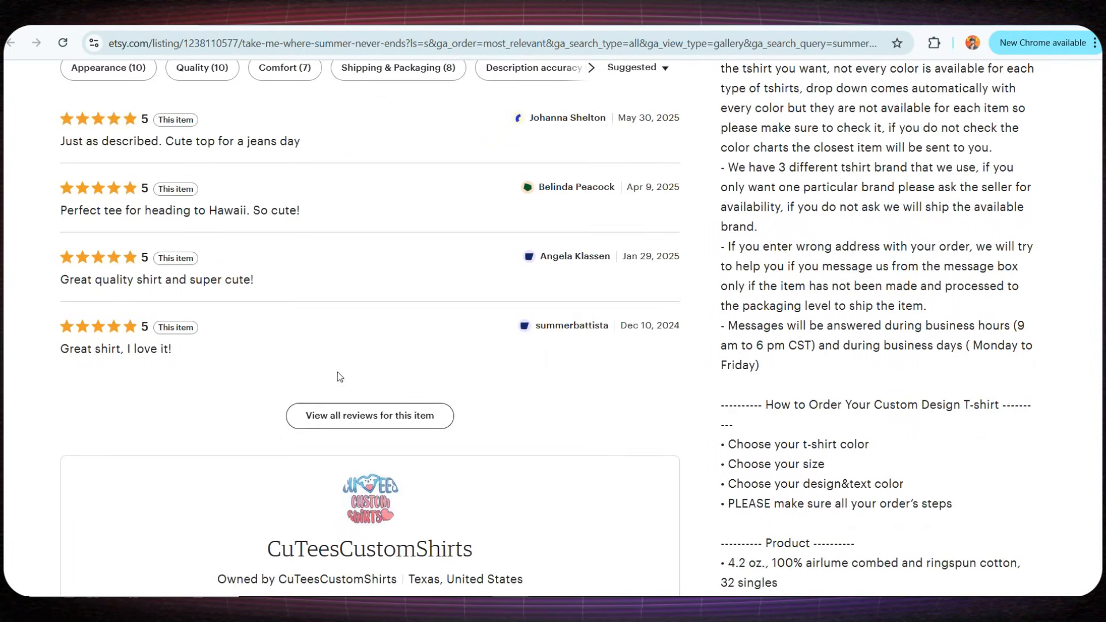
pyautogui.scroll(13, 314, 340)
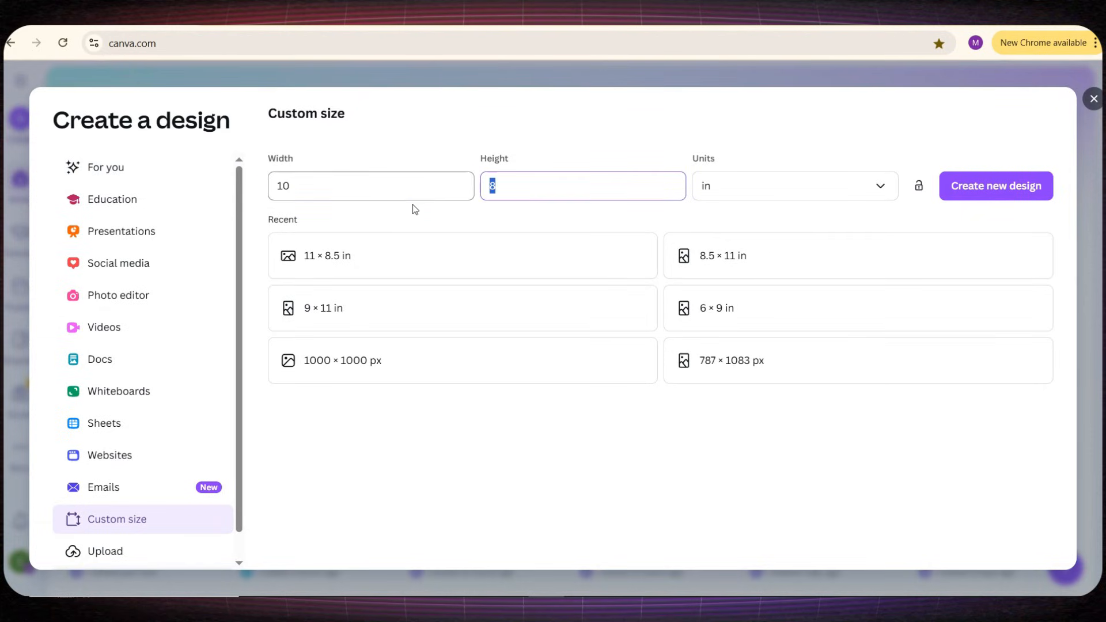
# Step: In Canva, create the 10 × 8 in custom-size design and search the elements for "letter frame", showing all matching frames
pyautogui.click(1049, 193)
pyautogui.click(21, 183)
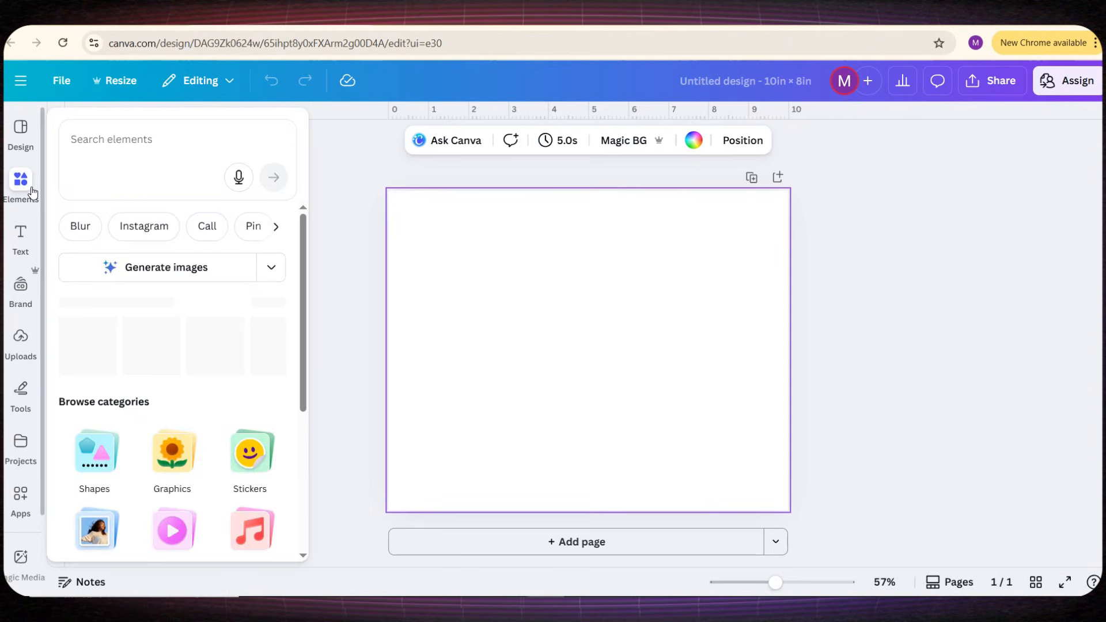
pyautogui.click(214, 133)
pyautogui.write('letter frame')
pyautogui.press('Return')
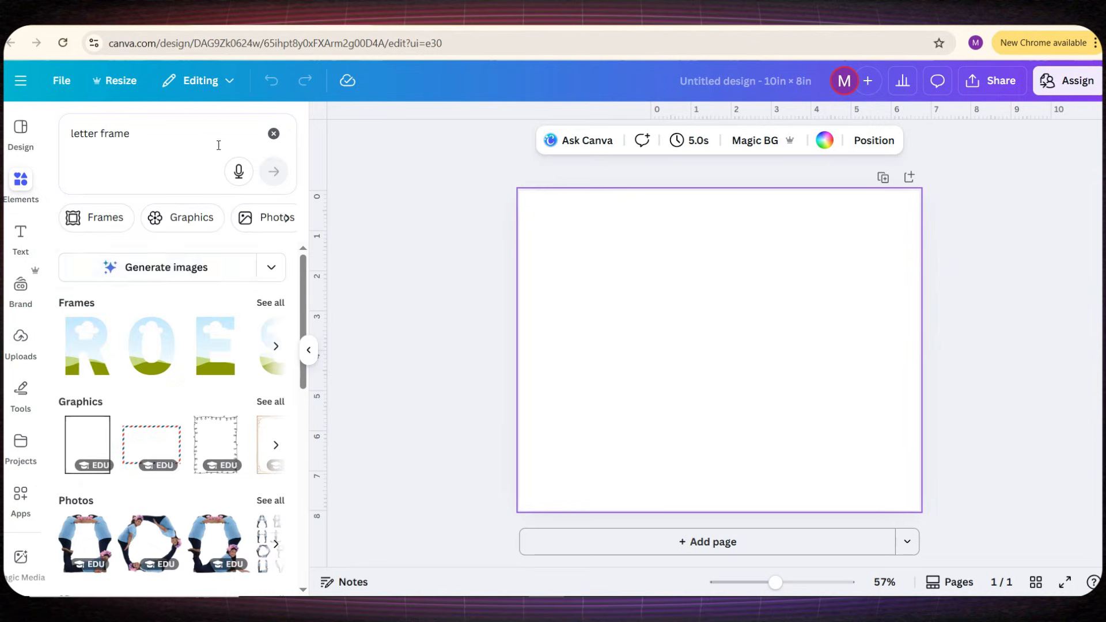
pyautogui.click(270, 303)
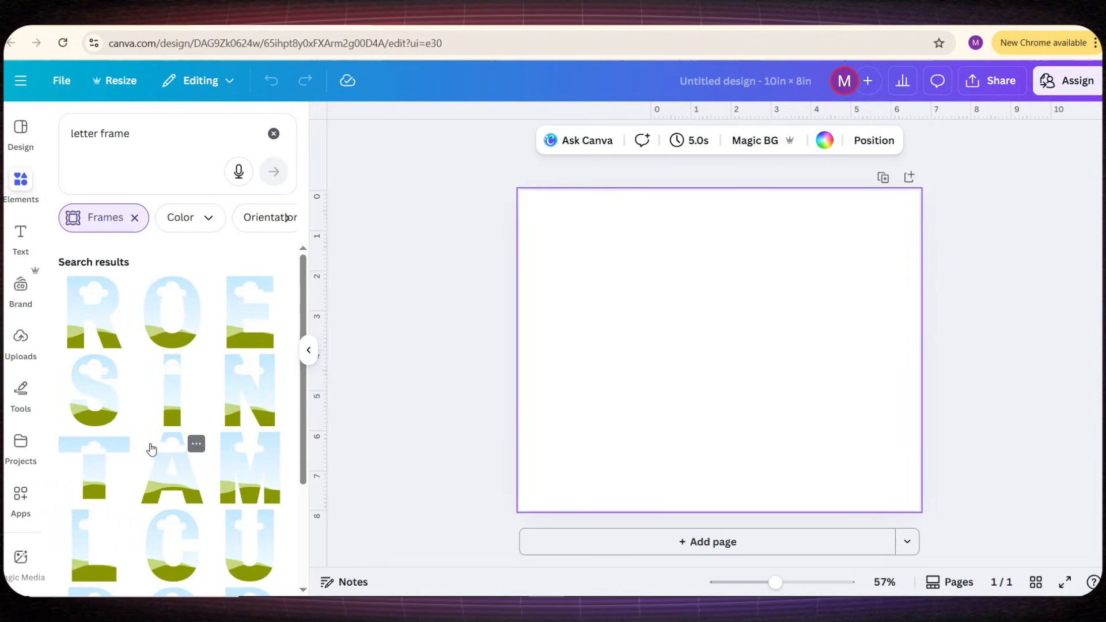
# Step: Add the S letter frame, shrink it and place it near the page's left edge at mid-height
pyautogui.click(89, 411)
pyautogui.moveTo(660, 371); pyautogui.dragTo(625, 366)
pyautogui.moveTo(652, 266); pyautogui.dragTo(592, 358)
pyautogui.moveTo(568, 400); pyautogui.dragTo(563, 355)
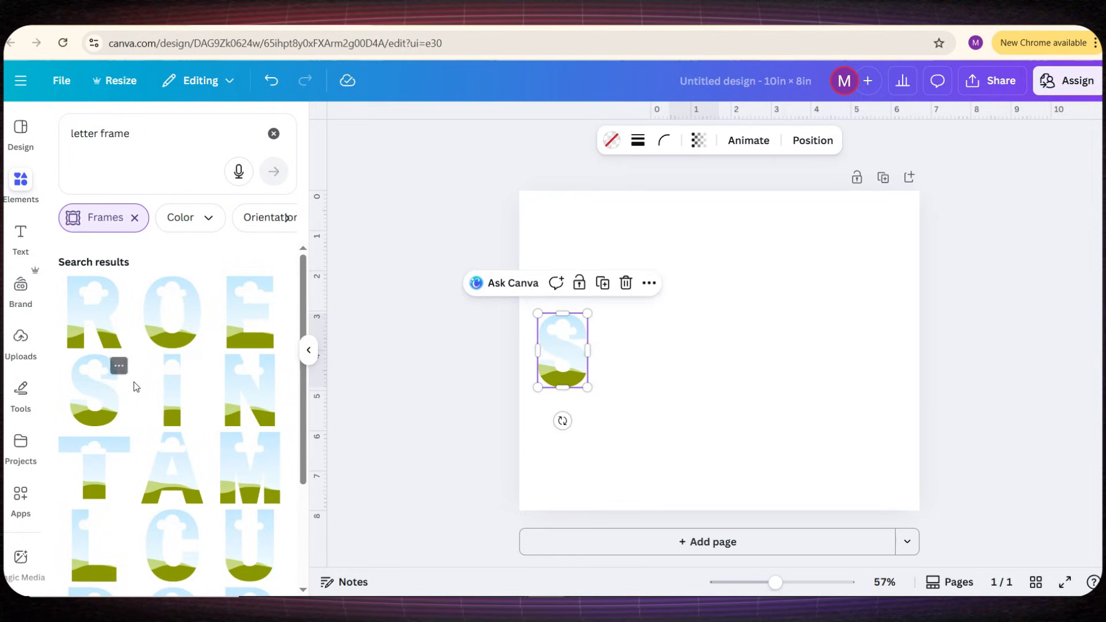
# Step: Add the U letter frame, scale it to the height of the S and place it directly beside it
pyautogui.scroll(-4, 165, 353)
pyautogui.click(250, 272)
pyautogui.moveTo(710, 309); pyautogui.dragTo(642, 353)
pyautogui.scroll(-3, 203, 406)
pyautogui.moveTo(708, 477); pyautogui.dragTo(673, 432)
# Step: Add the M letter frame, duplicate it and line up both Ms after the U with equal spacing
pyautogui.scroll(-5, 203, 409)
pyautogui.click(95, 375)
pyautogui.hotkey('ctrl', 'd')
pyautogui.moveTo(808, 477); pyautogui.dragTo(772, 368)
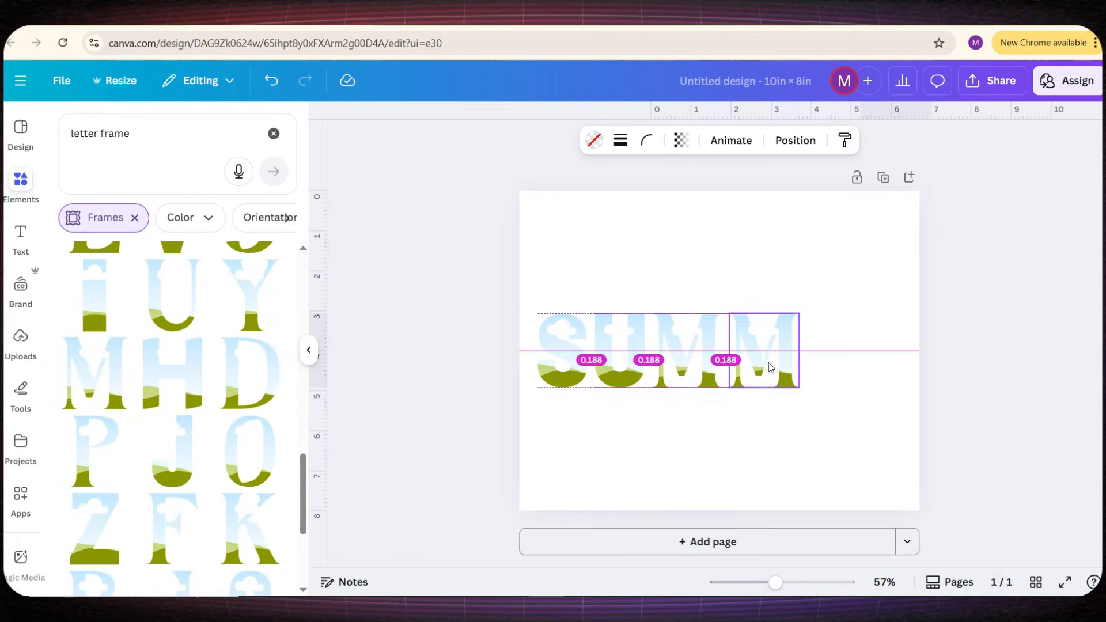
# Step: Add the E and R letter frames, scaled to match the other letters, to complete the word SUMMER
pyautogui.scroll(12, 145, 459)
pyautogui.click(250, 312)
pyautogui.moveTo(689, 294); pyautogui.dragTo(828, 340)
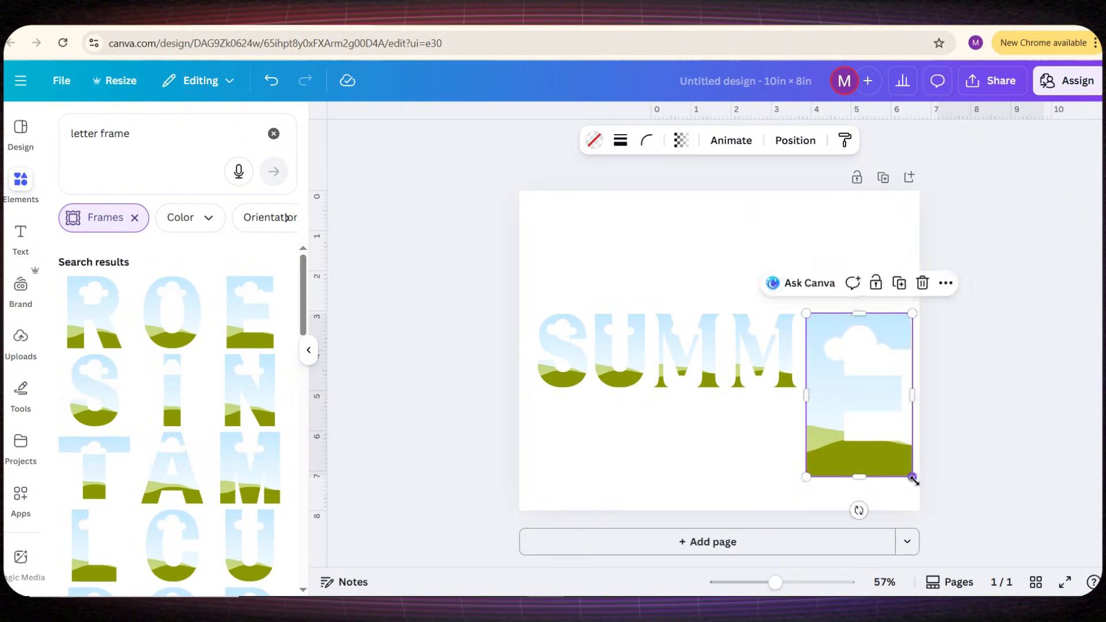
pyautogui.moveTo(913, 478); pyautogui.dragTo(855, 387)
pyautogui.click(94, 312)
pyautogui.moveTo(704, 294); pyautogui.dragTo(906, 338)
pyautogui.moveTo(986, 478); pyautogui.dragTo(894, 351)
# Step: Select all the SUMMER letter frames, enlarge them together and reposition the word centred across the page
pyautogui.click(994, 429)
pyautogui.hotkey('ctrl', 'a')
pyautogui.moveTo(716, 388); pyautogui.dragTo(745, 403)
pyautogui.moveTo(700, 382); pyautogui.dragTo(708, 350)
# Step: Search the elements for "summer" and limit the results to photos to find a beach image
pyautogui.click(106, 153)
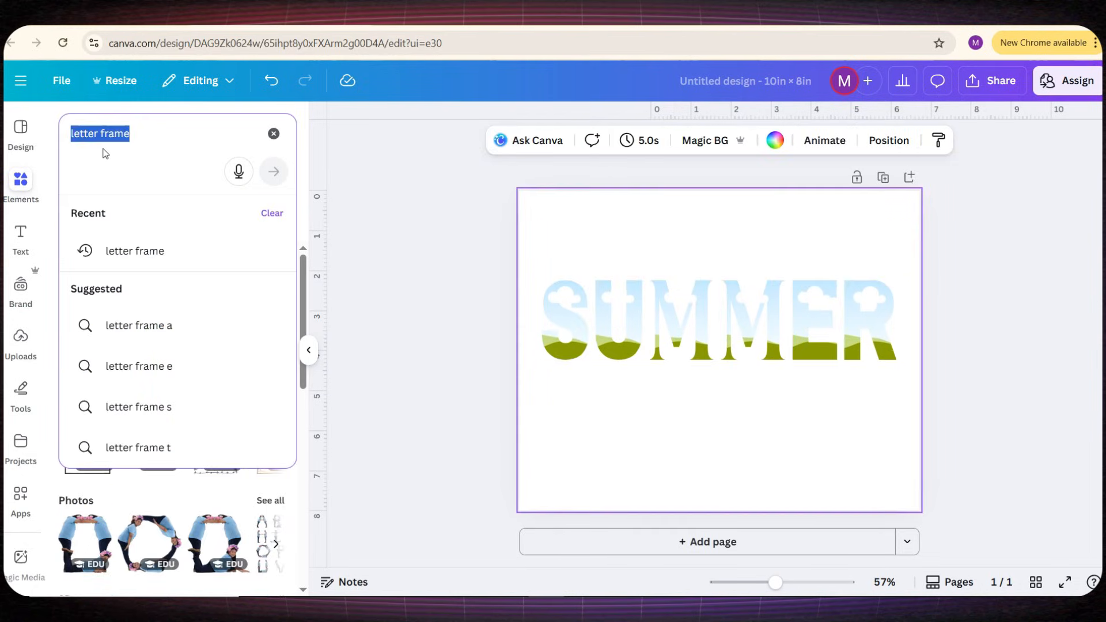
pyautogui.write('summer')
pyautogui.press('Return')
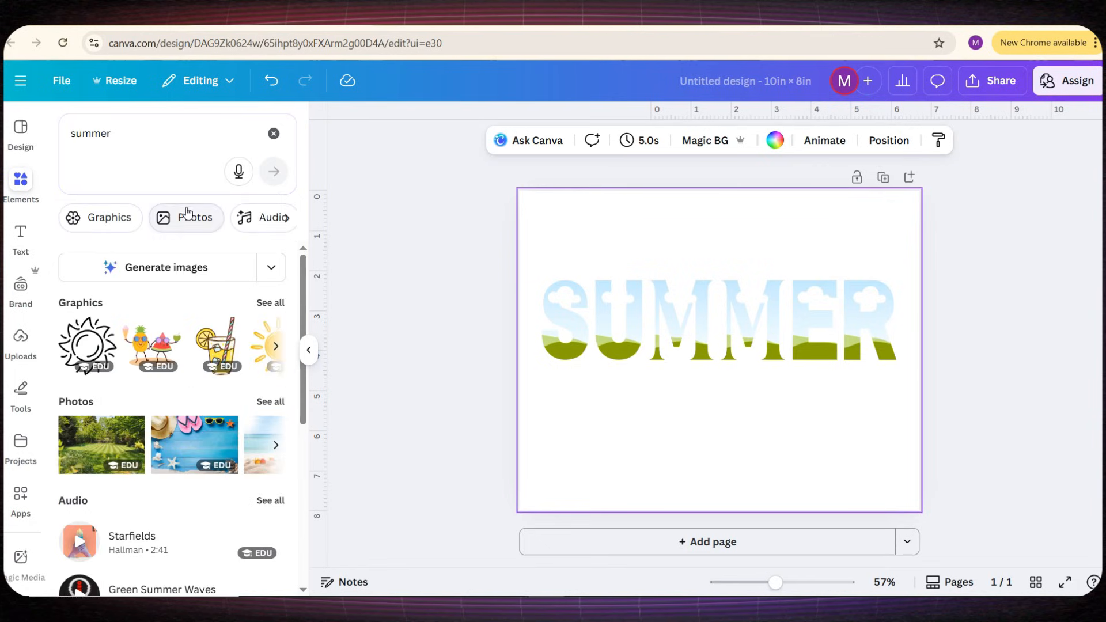
pyautogui.click(187, 217)
pyautogui.scroll(-3, 143, 369)
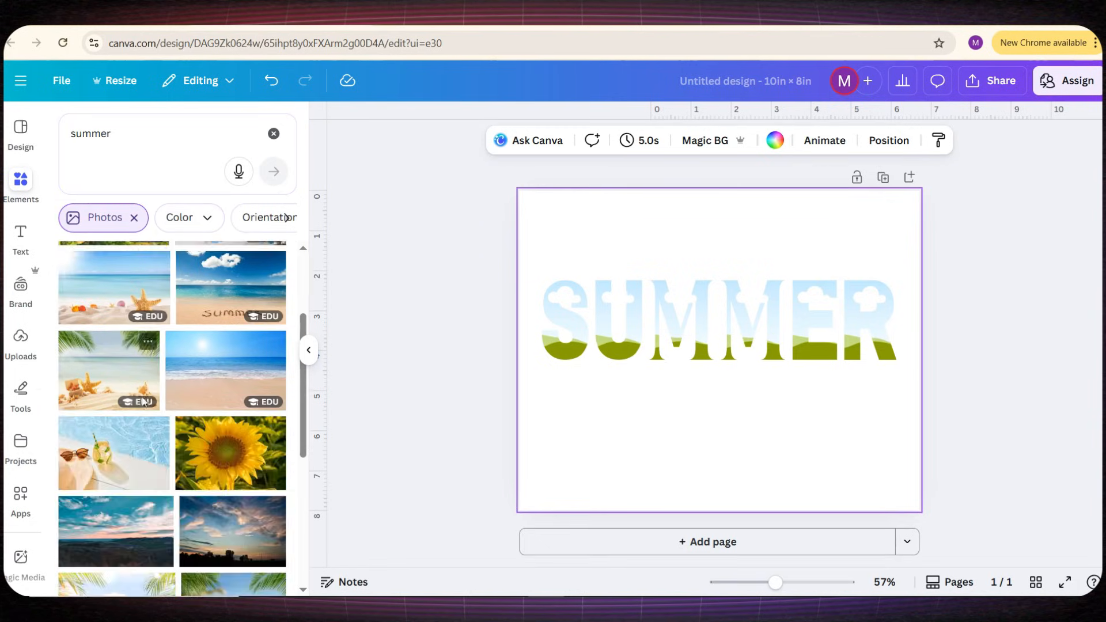
pyautogui.scroll(-6, 118, 367)
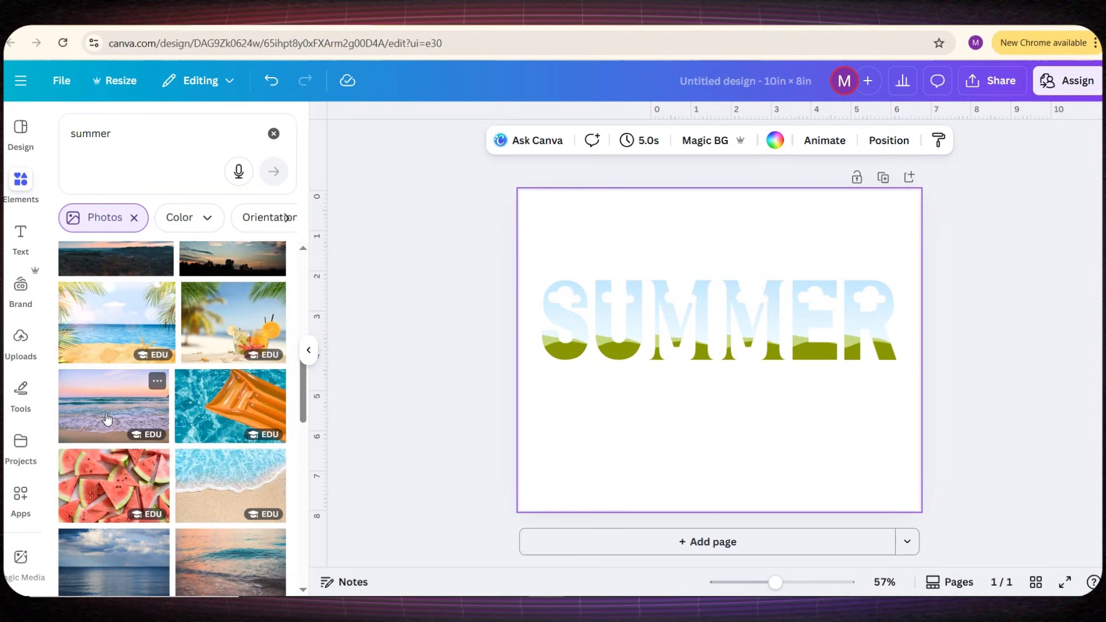
# Step: Fill the S frame with the pink-sky beach waves photo, cropped to the photo's left edge
pyautogui.click(107, 419)
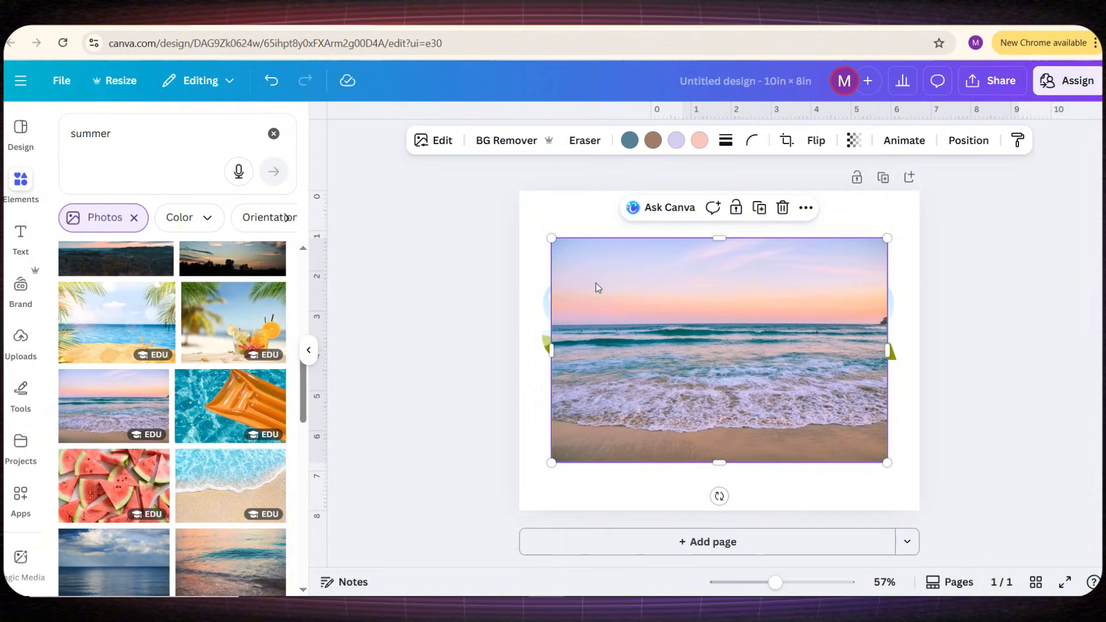
pyautogui.moveTo(598, 287); pyautogui.dragTo(583, 320)
pyautogui.doubleClick(562, 320)
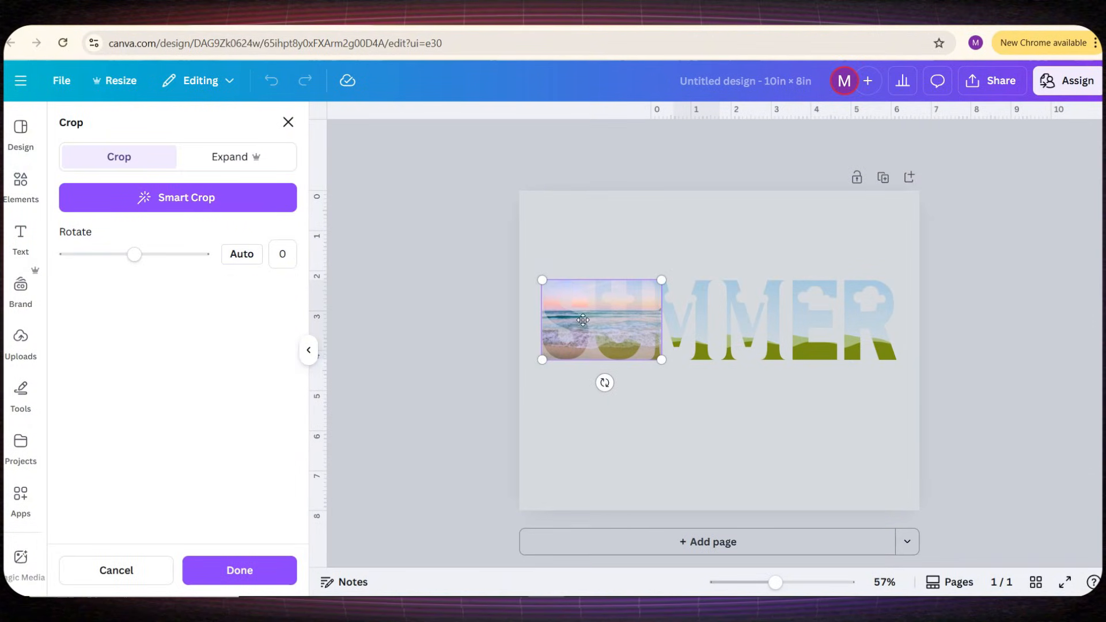
pyautogui.click(561, 423)
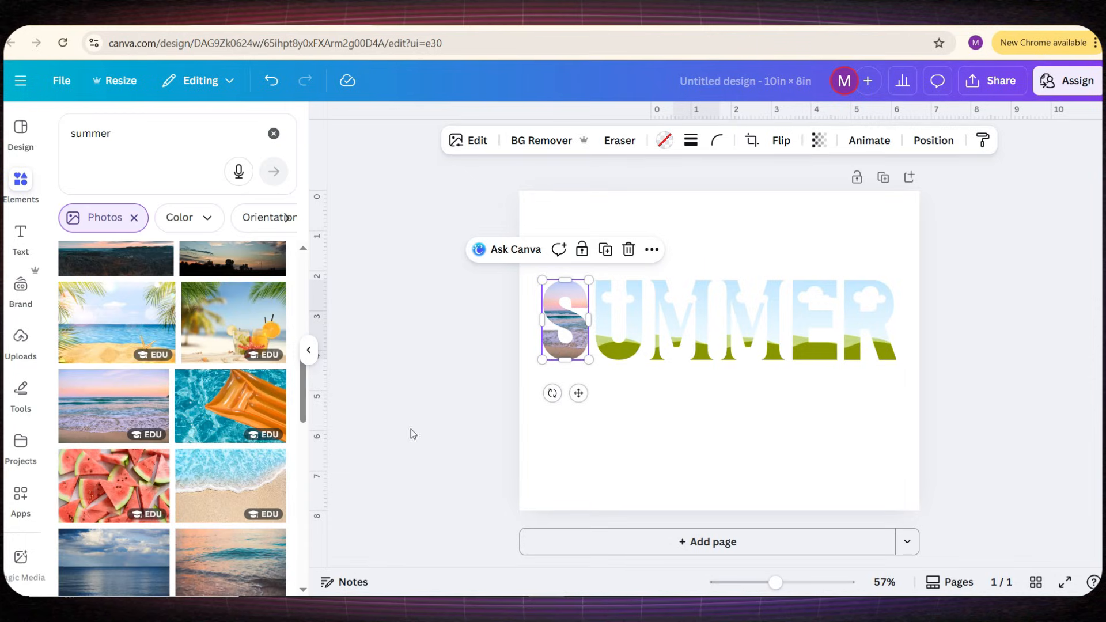
# Step: Fill the U and first M frames with the same beach photo and adjust its crop within each letter
pyautogui.click(112, 407)
pyautogui.moveTo(621, 312); pyautogui.dragTo(753, 325)
pyautogui.doubleClick(622, 344)
pyautogui.click(611, 420)
pyautogui.click(115, 407)
pyautogui.doubleClick(685, 322)
pyautogui.click(684, 422)
# Step: Fill the second M and the E frames with the same beach photo and adjust its crop within each letter
pyautogui.click(111, 418)
pyautogui.doubleClick(751, 325)
pyautogui.moveTo(751, 324); pyautogui.dragTo(861, 306)
pyautogui.click(666, 442)
pyautogui.click(112, 407)
pyautogui.doubleClick(813, 323)
pyautogui.click(749, 423)
# Step: Fill the R frame with the same beach photo and shift its crop to the left
pyautogui.click(114, 408)
pyautogui.doubleClick(862, 316)
pyautogui.moveTo(861, 316); pyautogui.dragTo(833, 318)
pyautogui.click(784, 428)
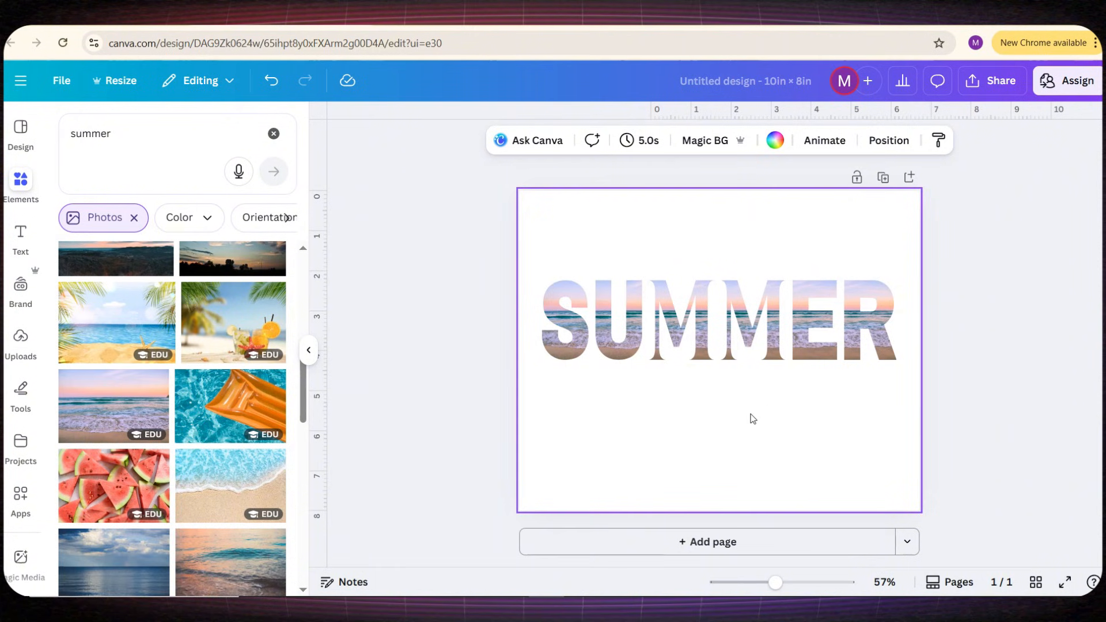
# Step: Add the text "Take Me Where" above the left part of SUMMER and remove its extra empty line
pyautogui.press('t')
pyautogui.moveTo(662, 364); pyautogui.dragTo(588, 390)
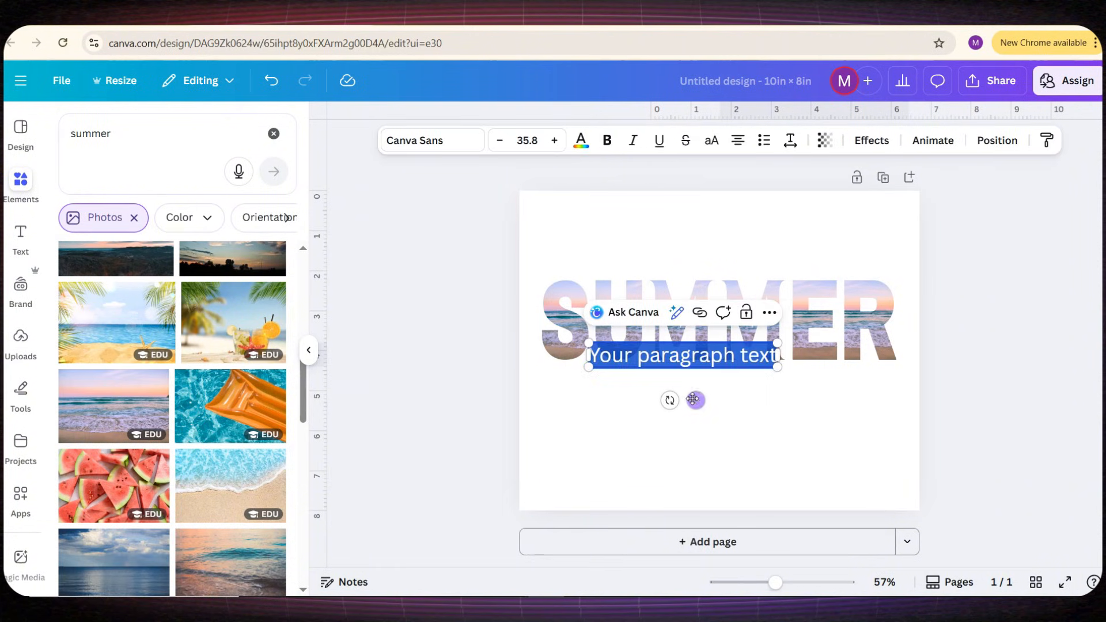
pyautogui.moveTo(693, 400); pyautogui.dragTo(648, 305)
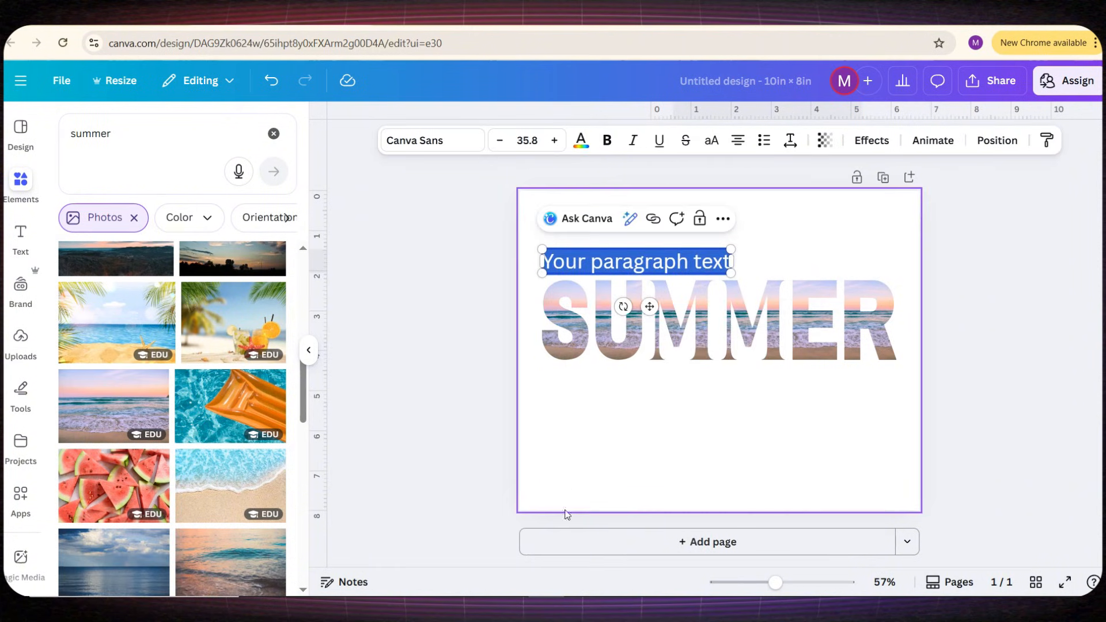
pyautogui.write('Take Me Where')
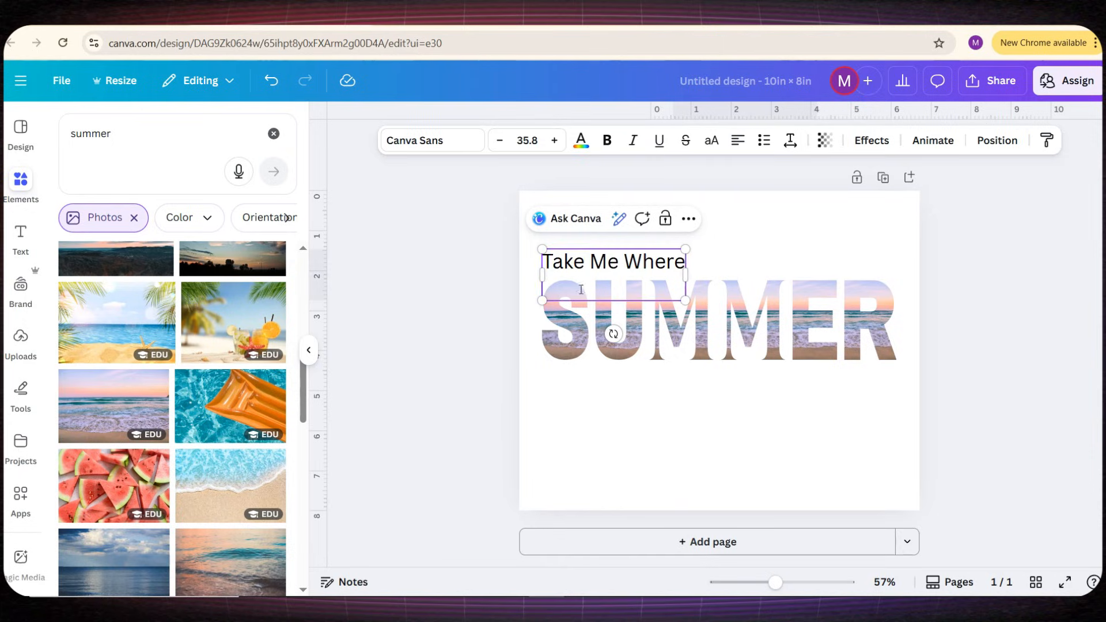
pyautogui.click(478, 339)
pyautogui.click(562, 291)
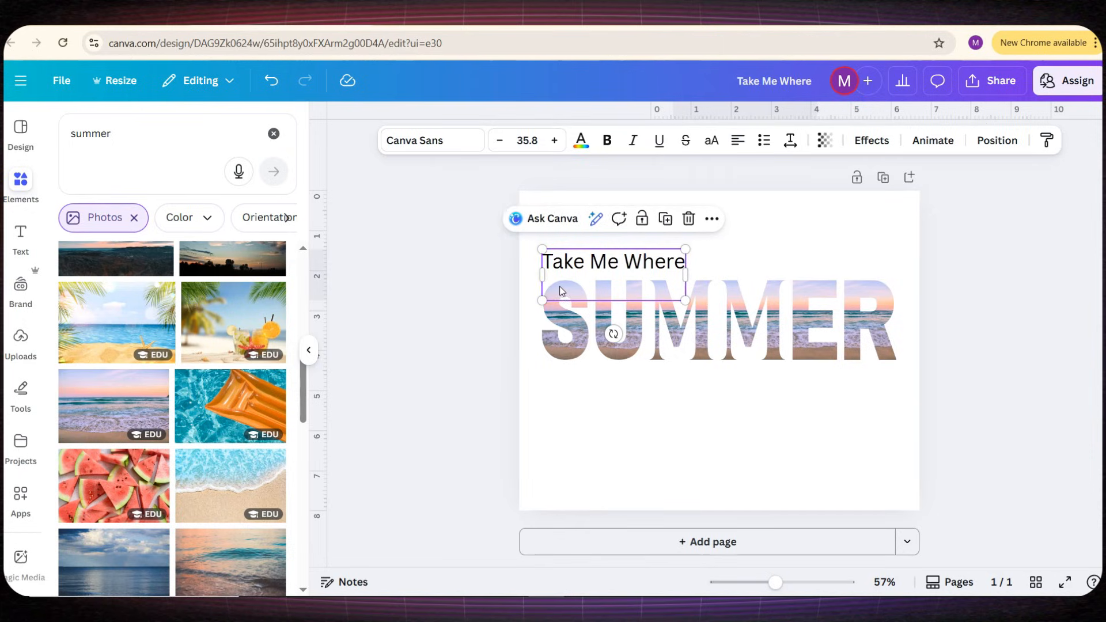
pyautogui.click(457, 355)
pyautogui.moveTo(557, 265); pyautogui.dragTo(556, 266)
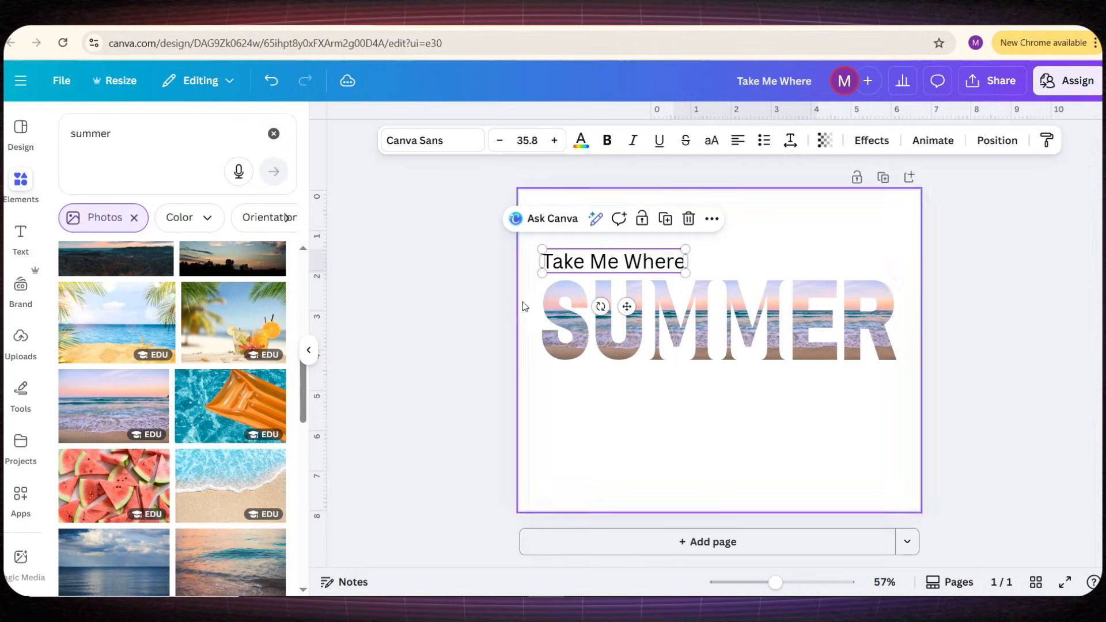
# Step: Set the "Take Me Where" text in the Brittany font at size 52.4
pyautogui.click(505, 312)
pyautogui.click(592, 270)
pyautogui.click(433, 144)
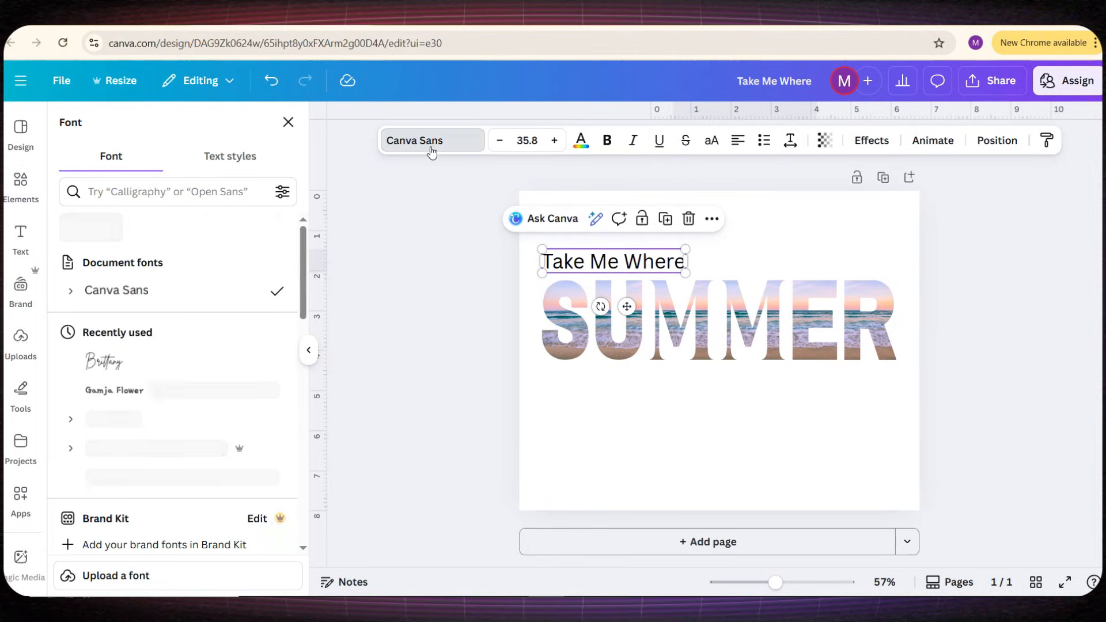
pyautogui.click(112, 367)
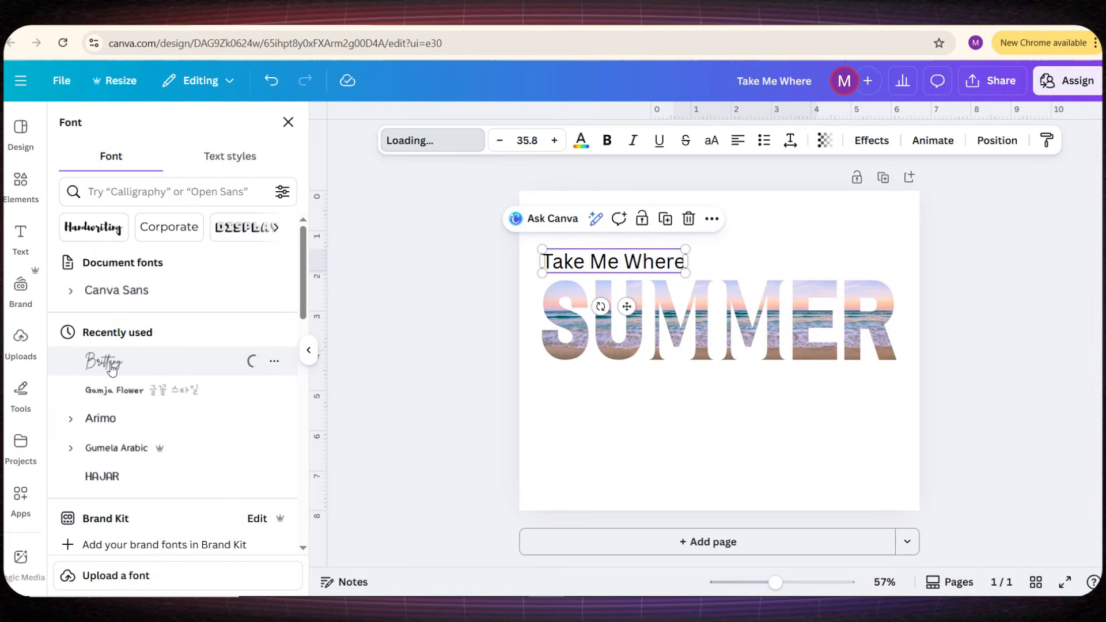
# Step: Duplicate the script text, change the copy to "Never Ends" and place it close beneath the right end of SUMMER
pyautogui.click(687, 225)
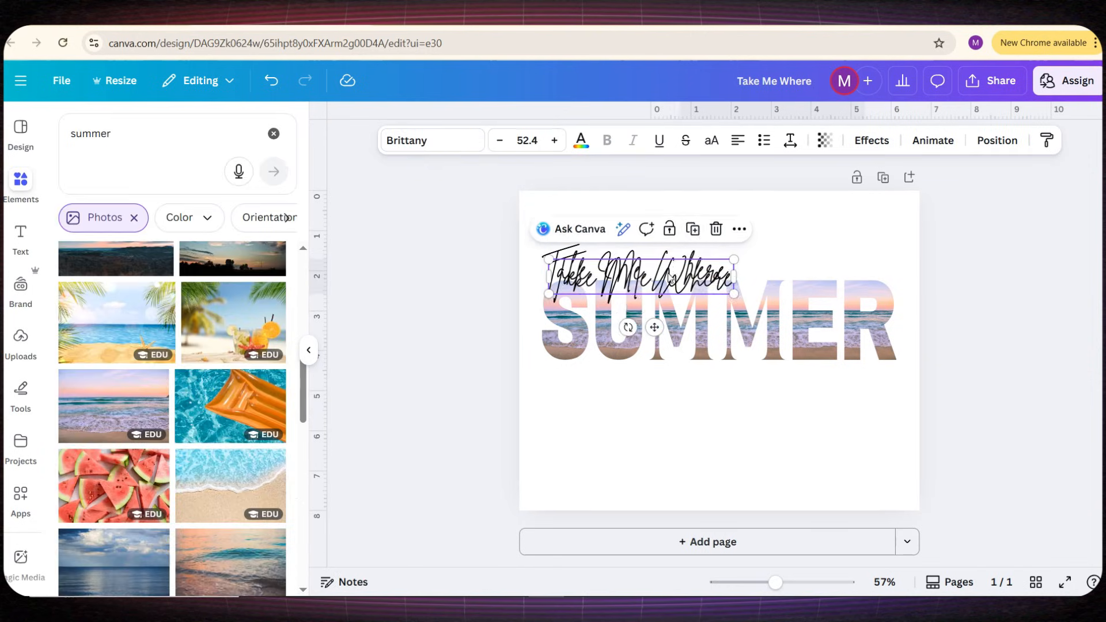
pyautogui.moveTo(671, 281); pyautogui.dragTo(828, 372)
pyautogui.doubleClick(828, 372)
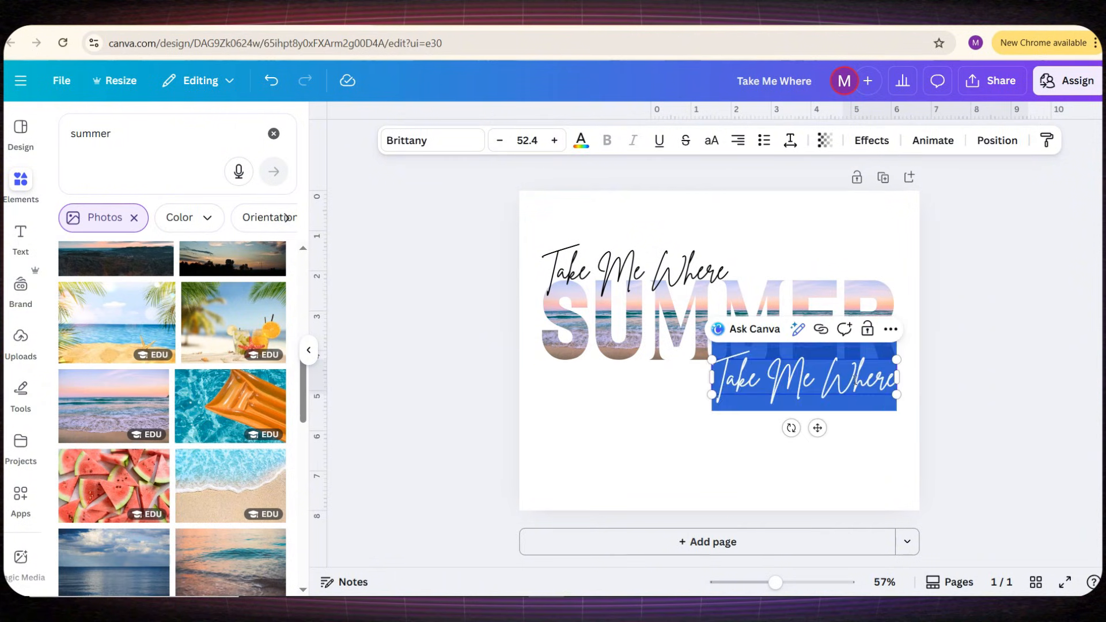
pyautogui.write('Never Ends')
pyautogui.click(953, 451)
pyautogui.click(865, 419)
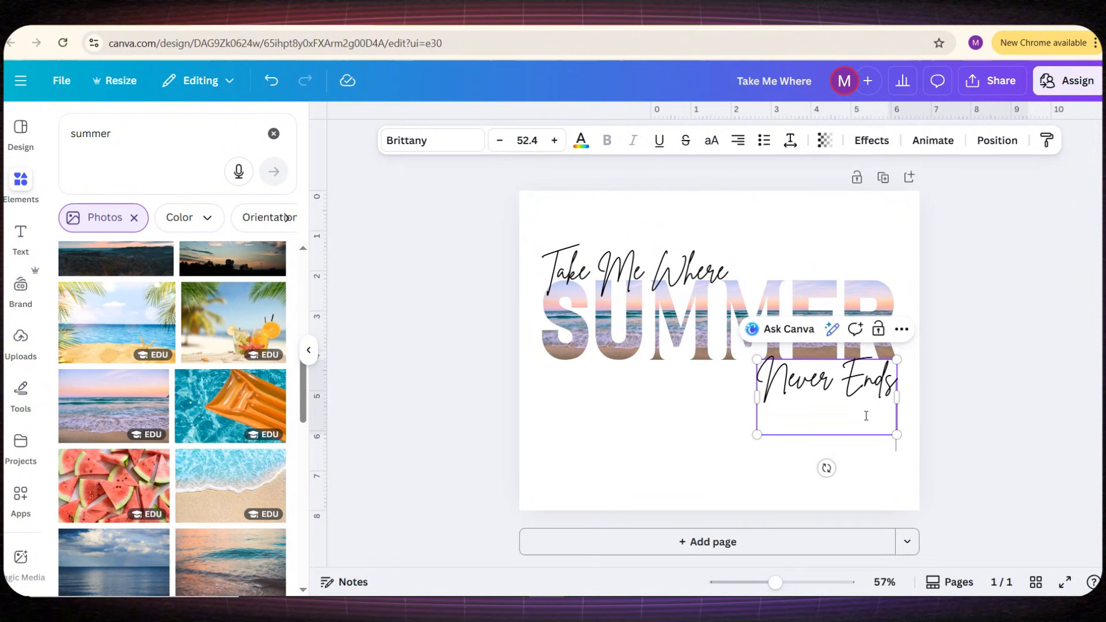
pyautogui.click(964, 426)
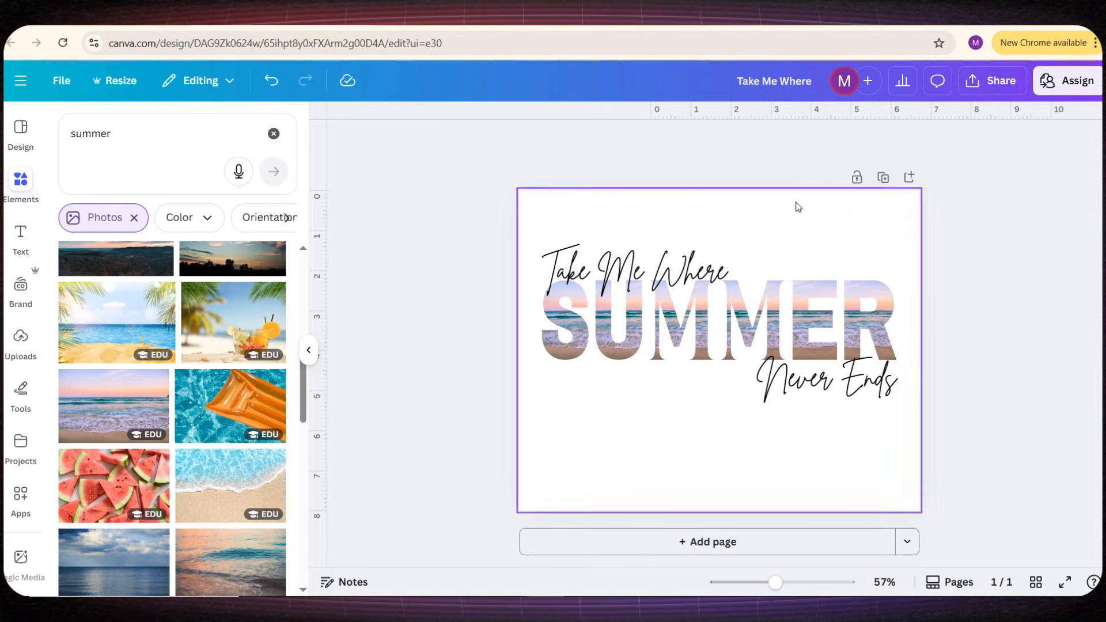
pyautogui.click(840, 396)
pyautogui.moveTo(839, 396); pyautogui.dragTo(842, 393)
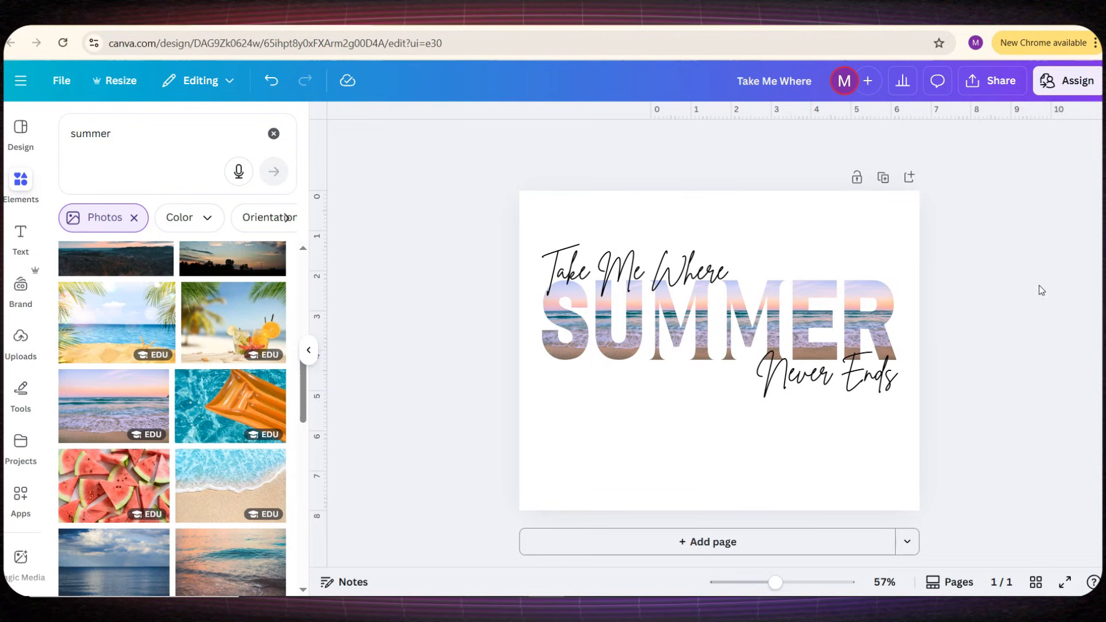
# Step: Download the design as a PNG with a transparent background
pyautogui.click(993, 81)
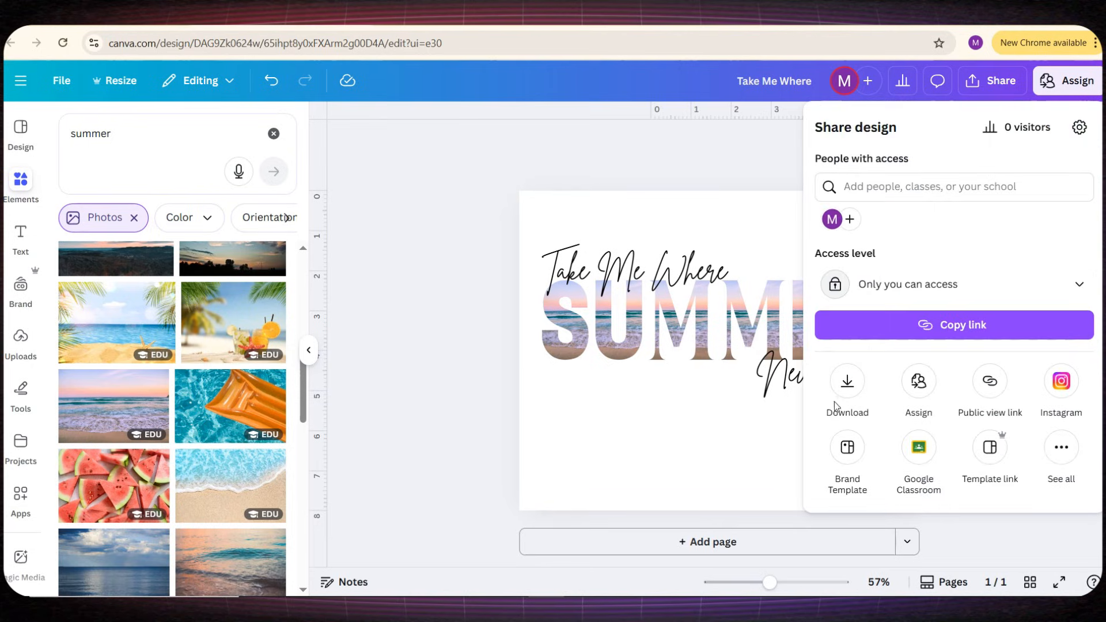
pyautogui.click(839, 403)
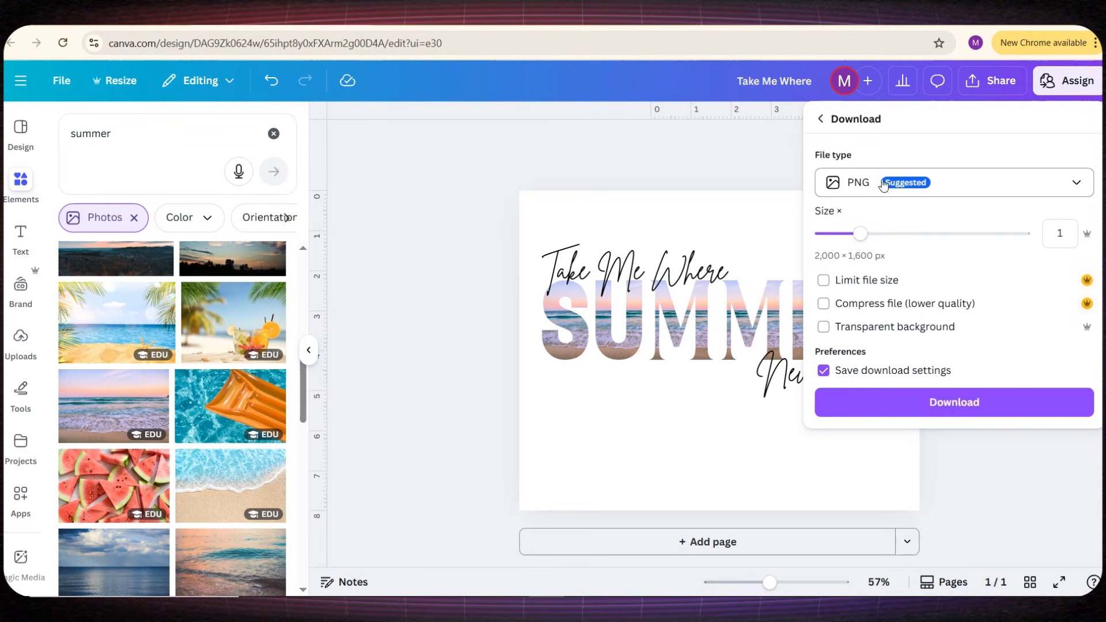
pyautogui.click(861, 331)
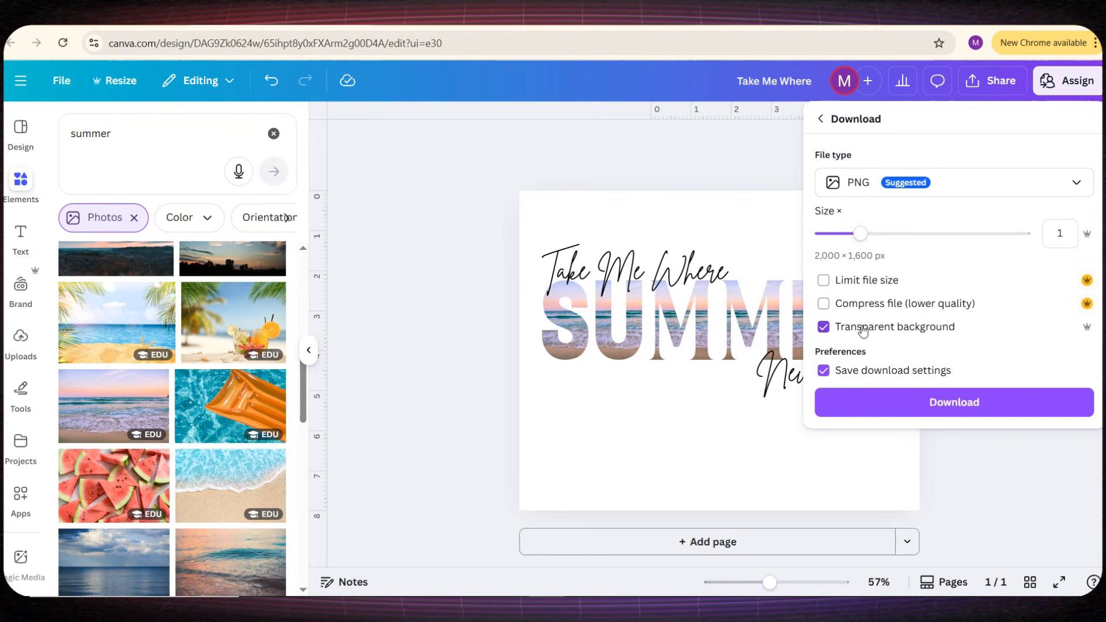
pyautogui.click(967, 407)
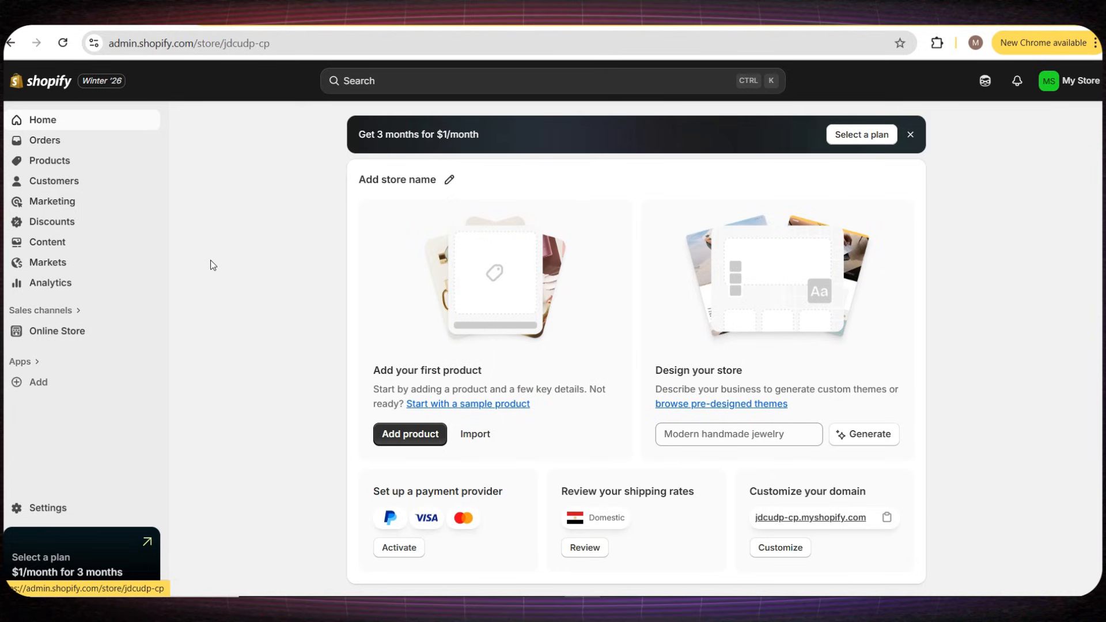
# Step: Submit moeshirts.store as an existing domain to connect in the store's domain settings
pyautogui.scroll(-1, 210, 271)
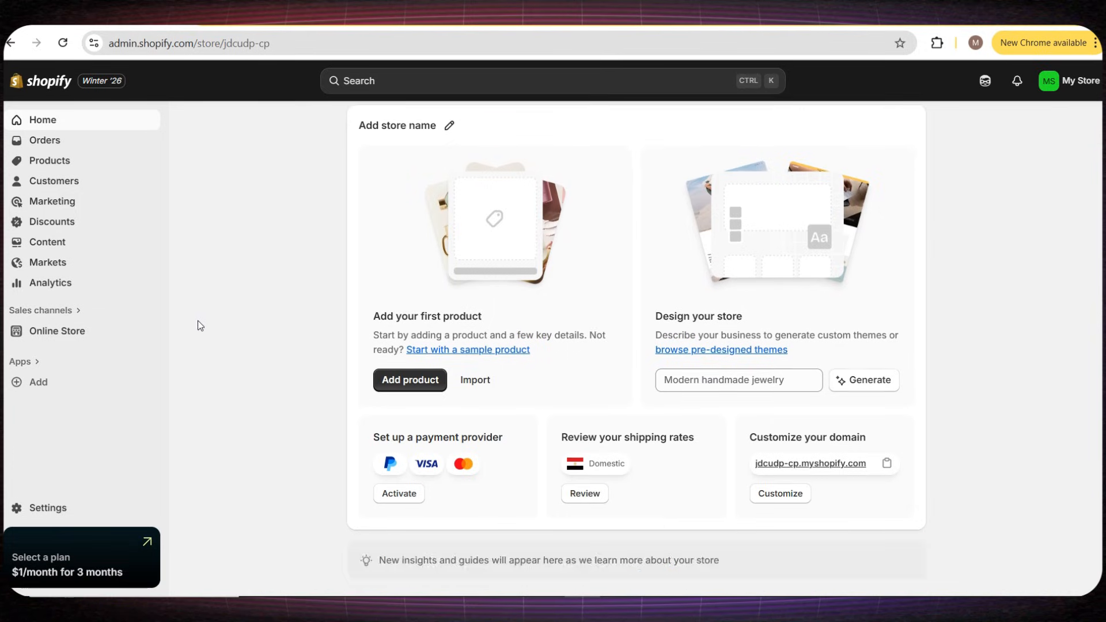
pyautogui.click(67, 510)
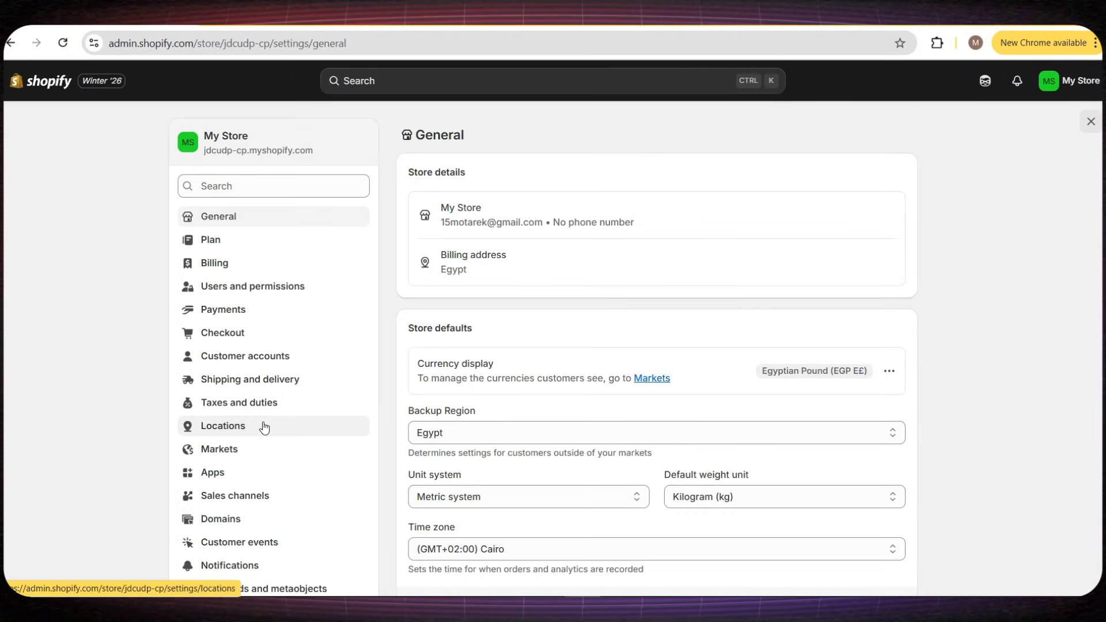
pyautogui.click(237, 519)
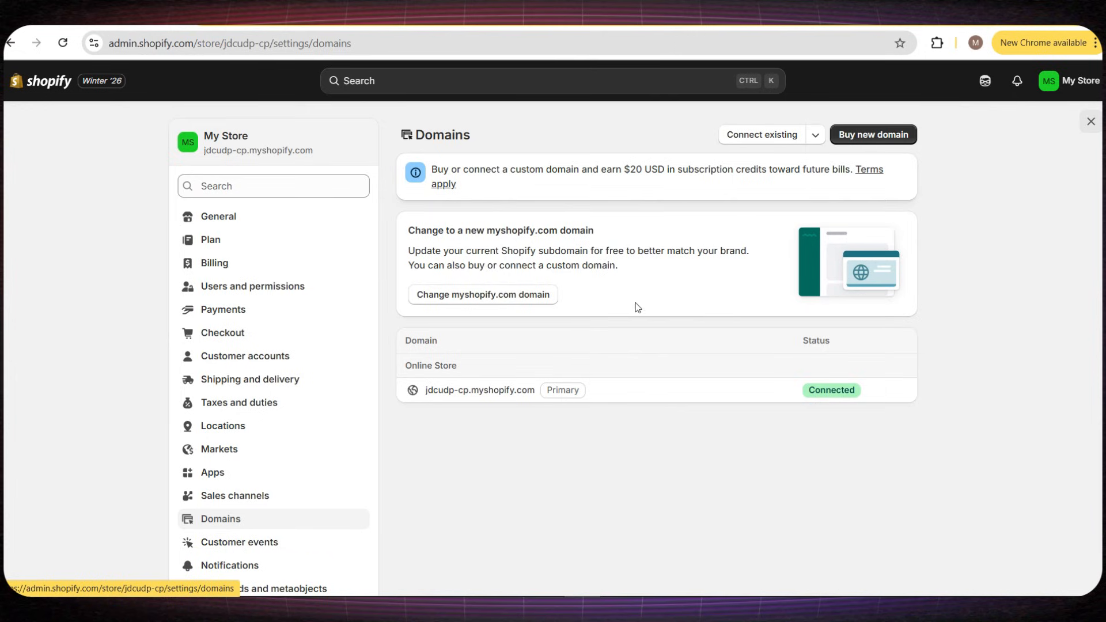
pyautogui.click(767, 135)
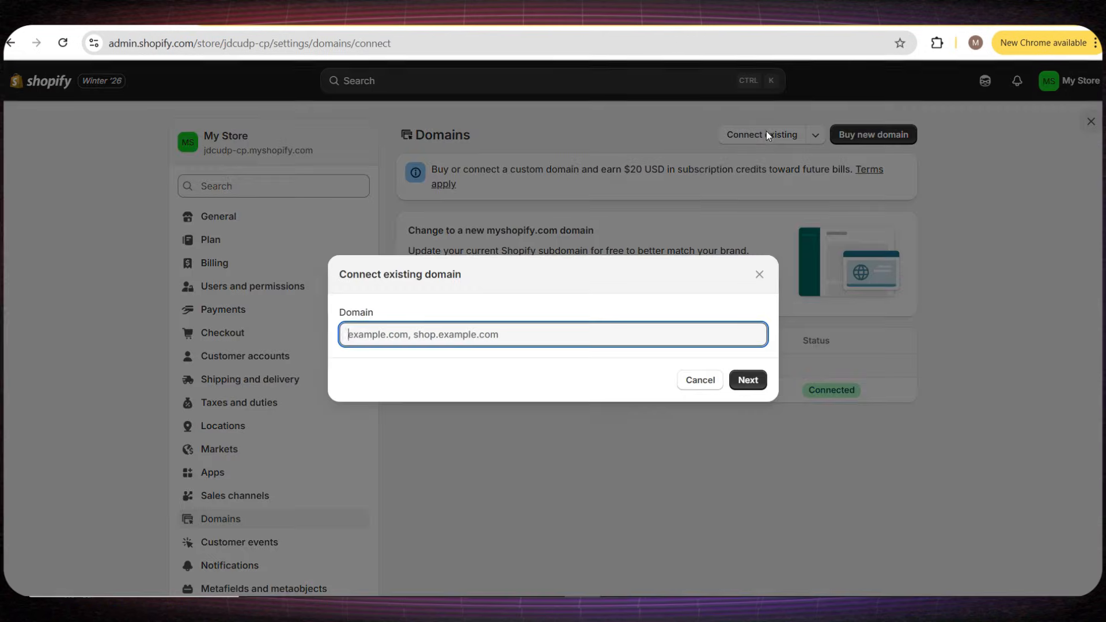
pyautogui.write('moe')
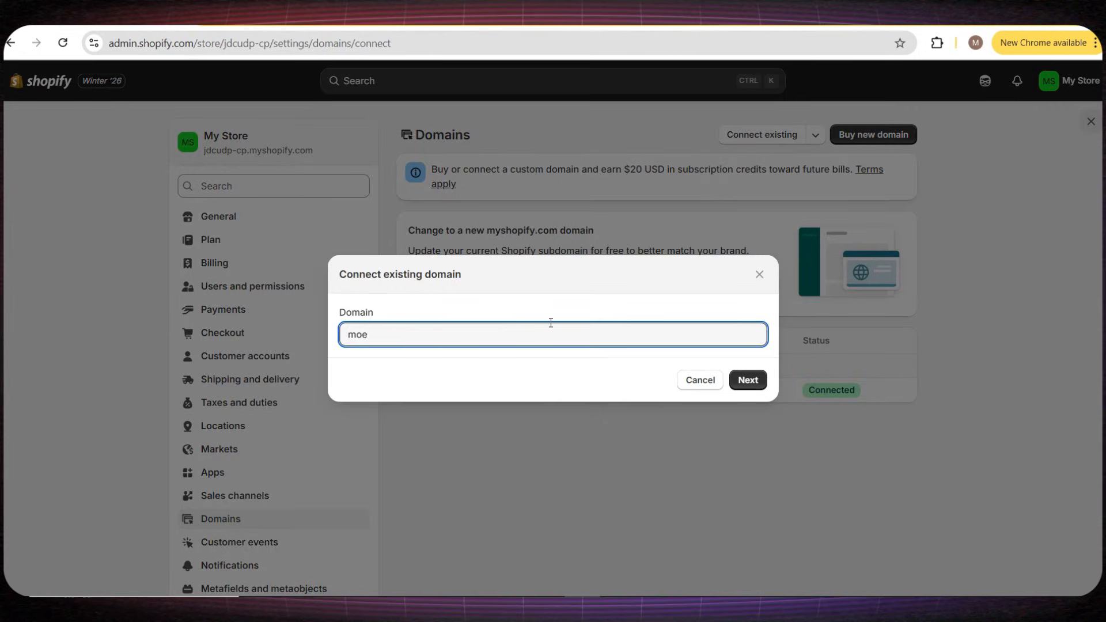
pyautogui.write('shirts.store')
pyautogui.click(740, 384)
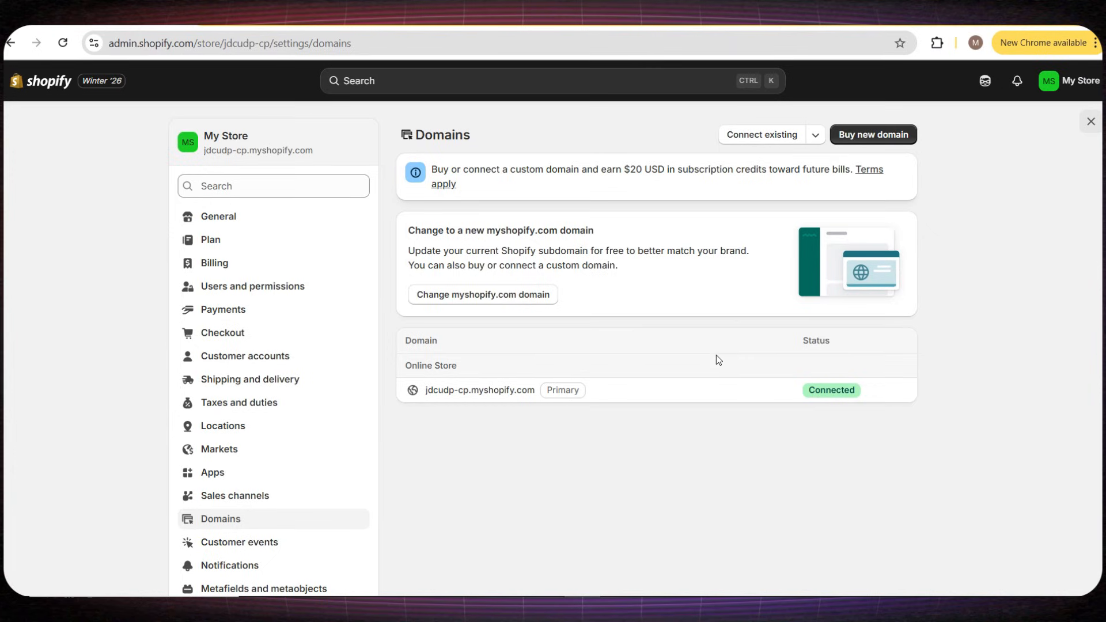
# Step: Review the payment providers and methods in the store's payment settings, and return to the admin home page
pyautogui.click(239, 314)
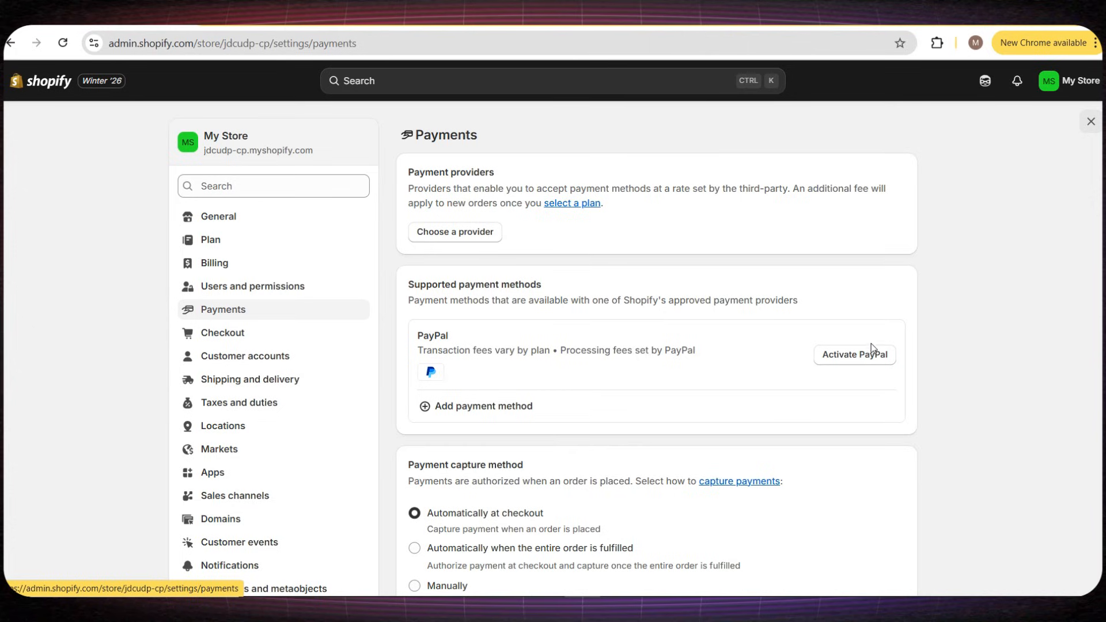
pyautogui.click(57, 89)
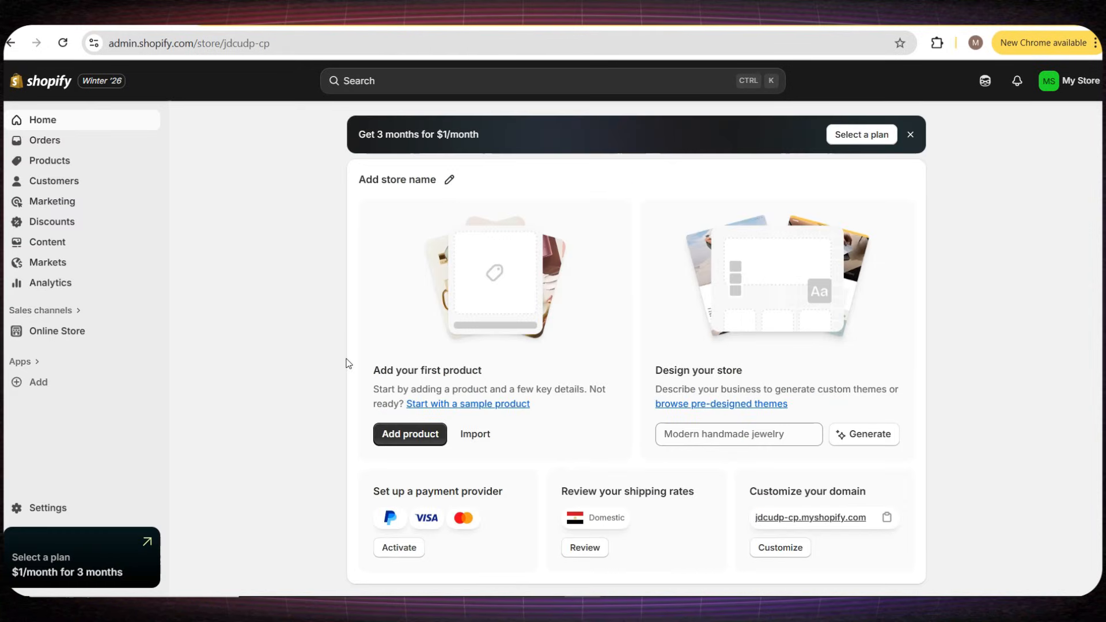
# Step: Add the free Horizon theme to the online store's theme library
pyautogui.click(64, 333)
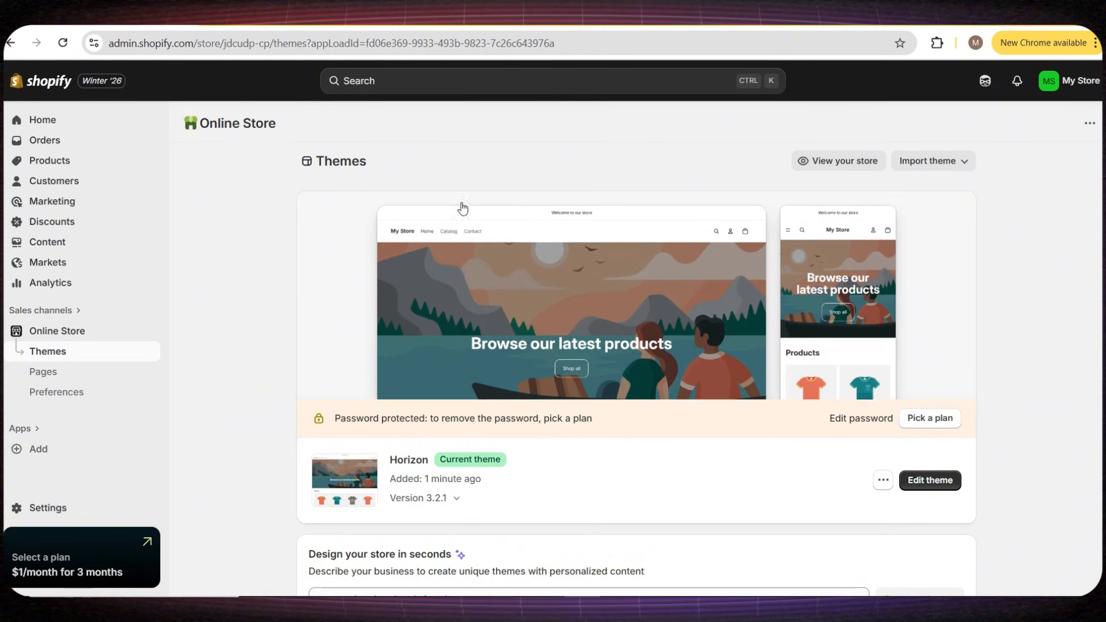
pyautogui.scroll(-8, 499, 214)
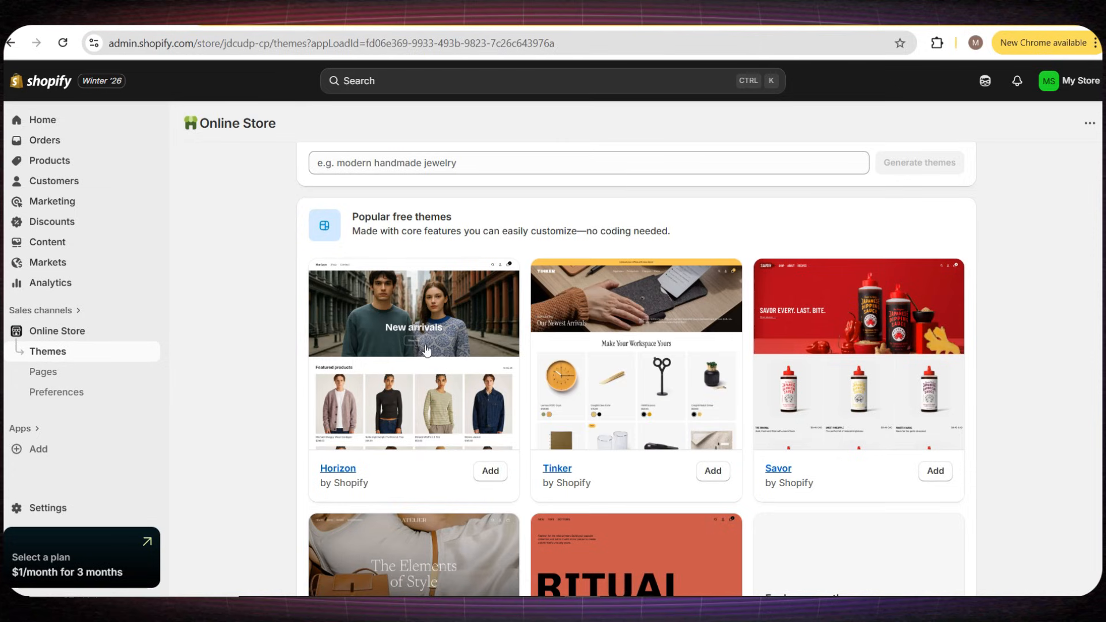
pyautogui.click(490, 471)
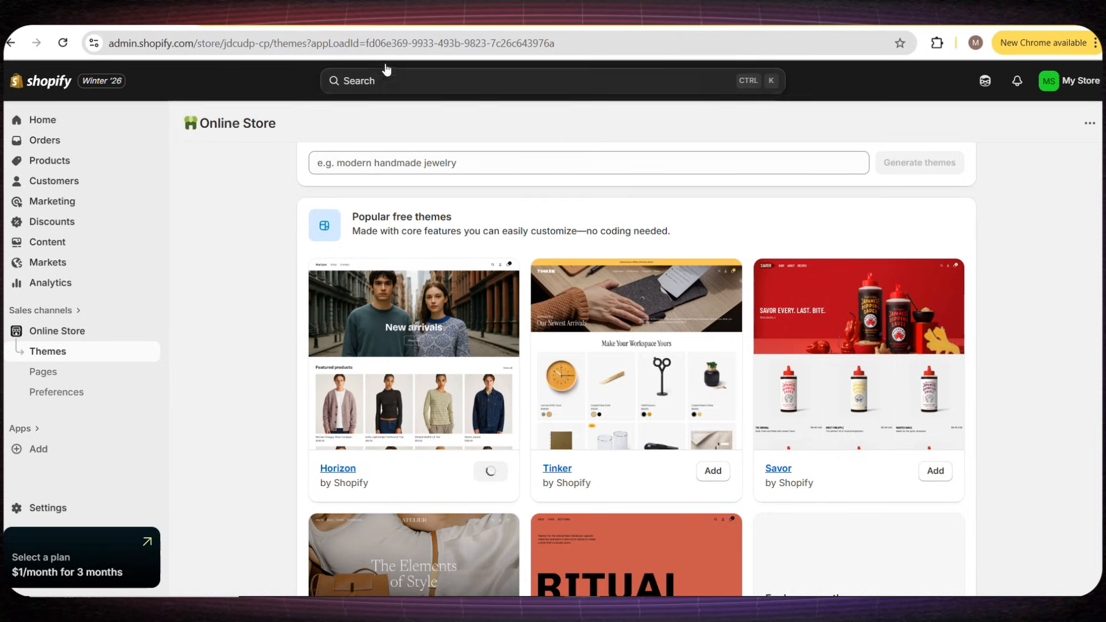
pyautogui.scroll(-10, 566, 309)
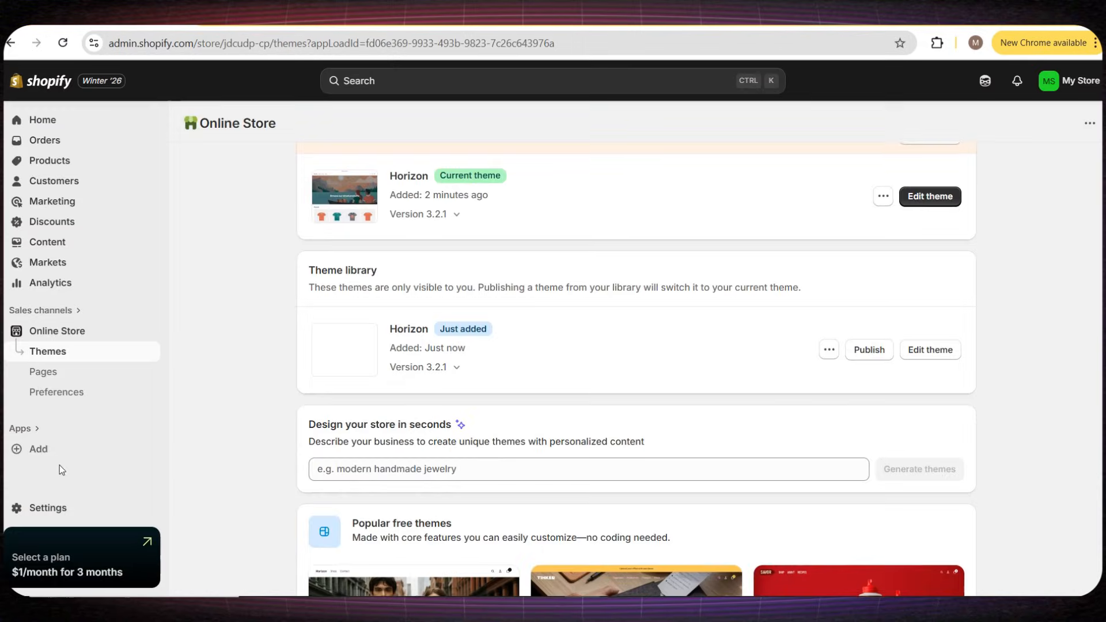
# Step: Find Printful: Print on Demand in the Shopify App Store and install it on the store
pyautogui.click(39, 455)
pyautogui.scroll(-1, 357, 553)
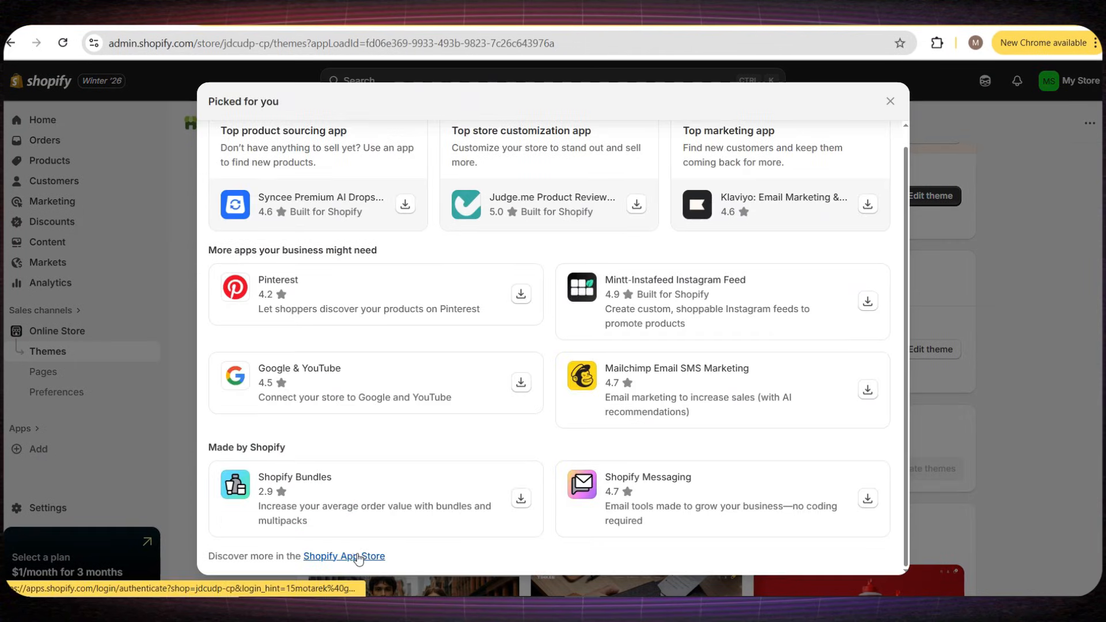
pyautogui.click(357, 556)
pyautogui.write('p')
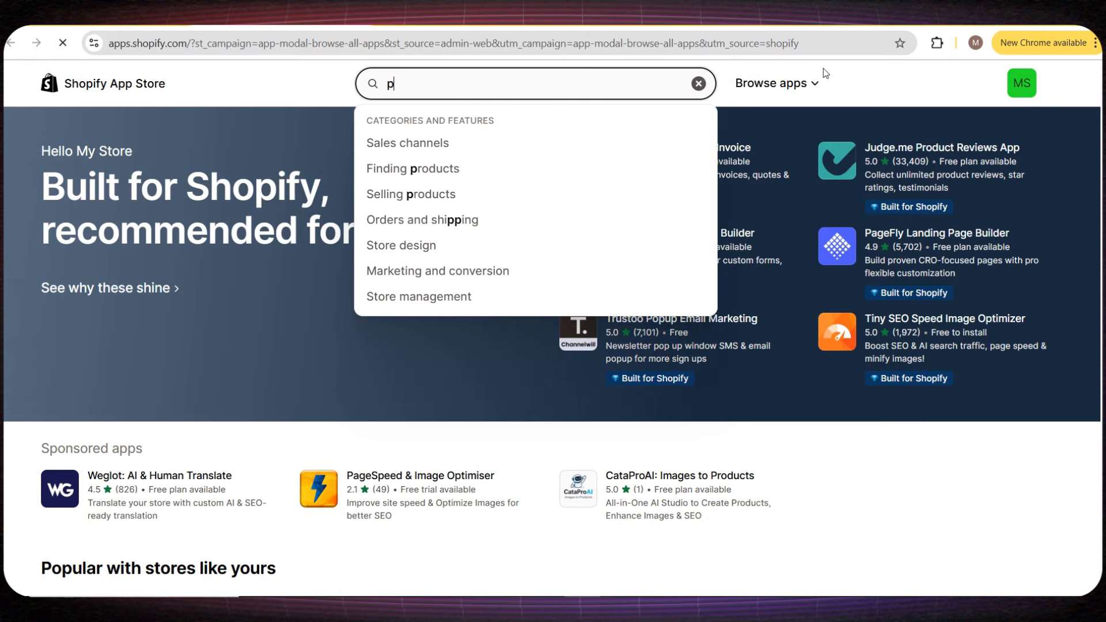
pyautogui.write('rintful')
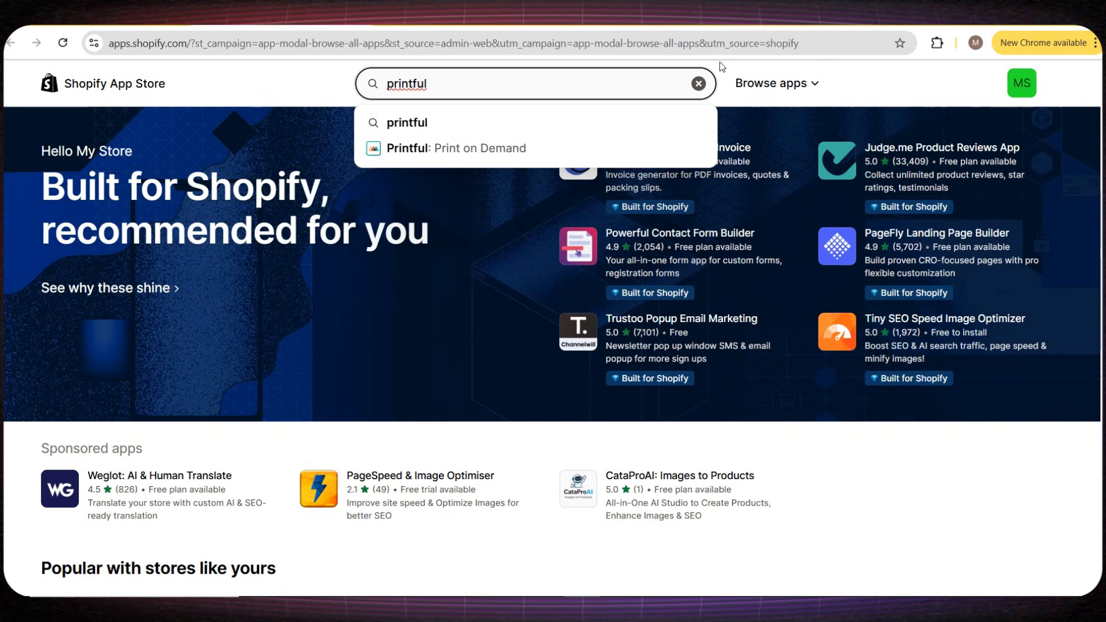
pyautogui.click(439, 158)
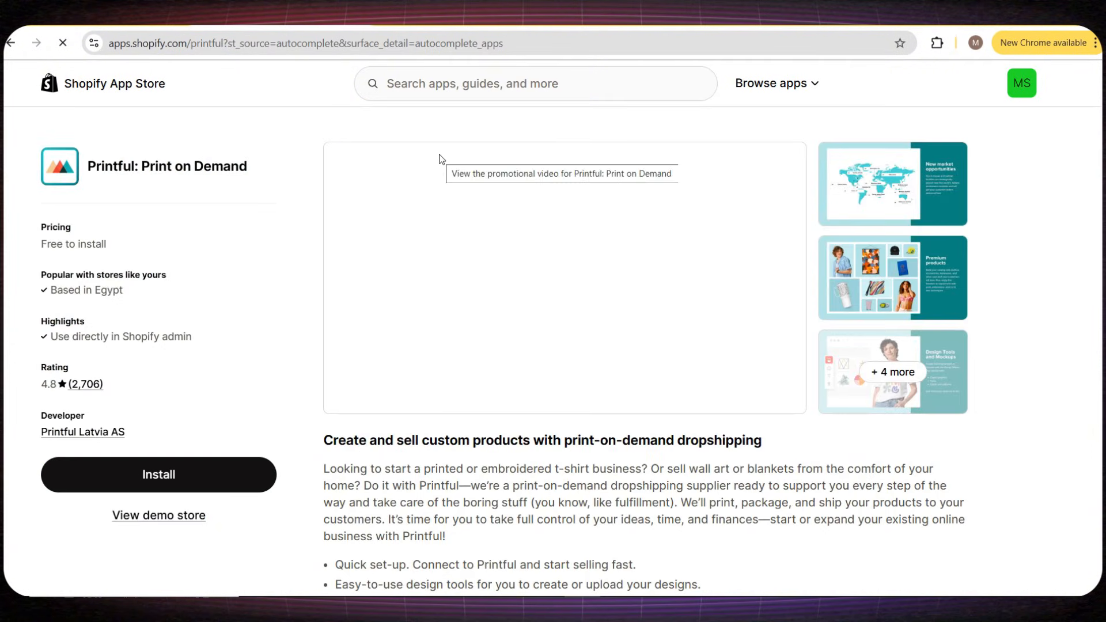
pyautogui.click(216, 487)
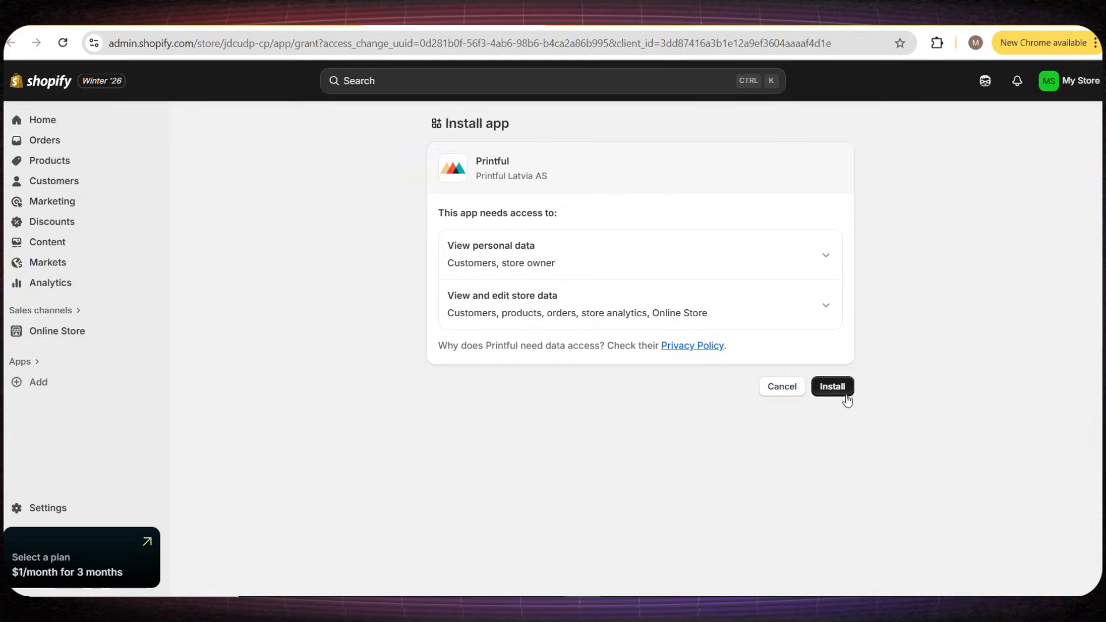
pyautogui.click(839, 386)
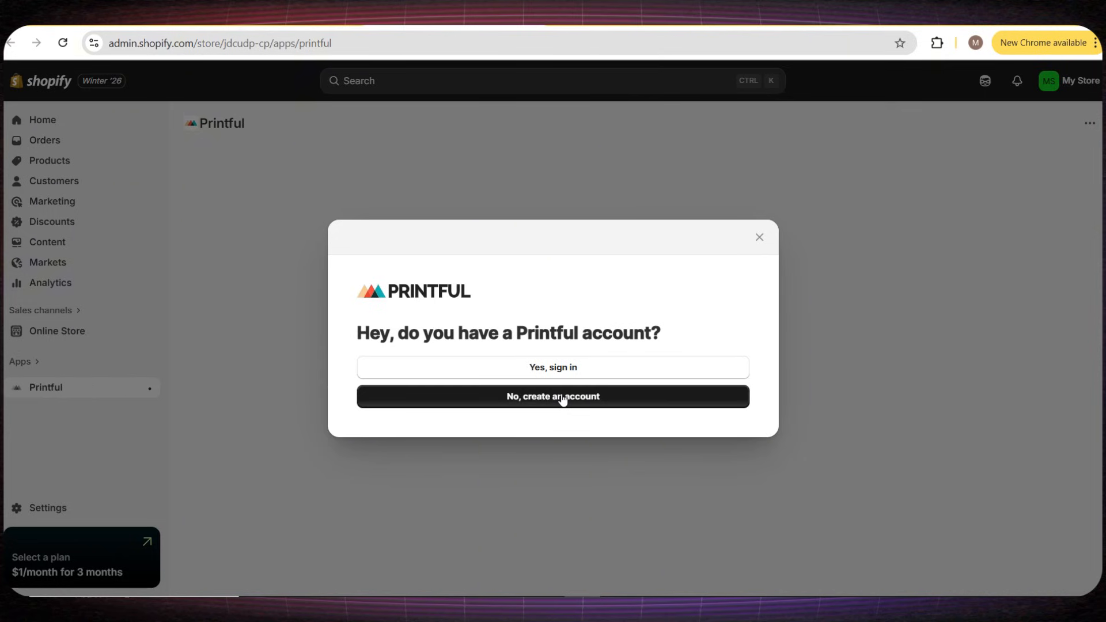
# Step: Create a new Printful account, agreeing to the Terms of Service and opting in to email updates
pyautogui.click(563, 400)
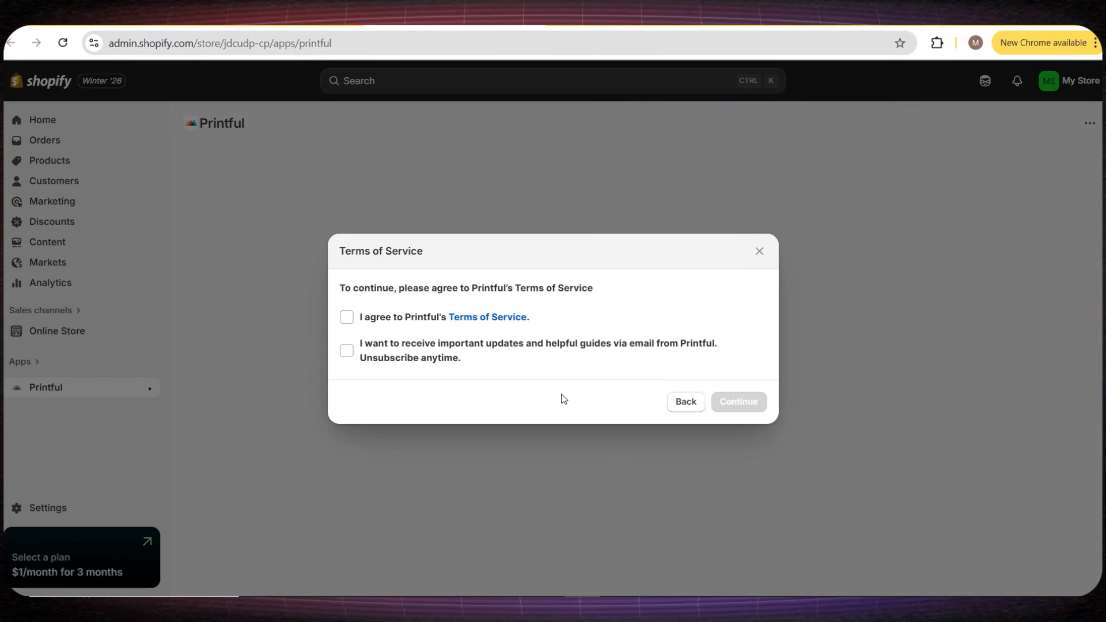
pyautogui.click(363, 322)
pyautogui.click(369, 343)
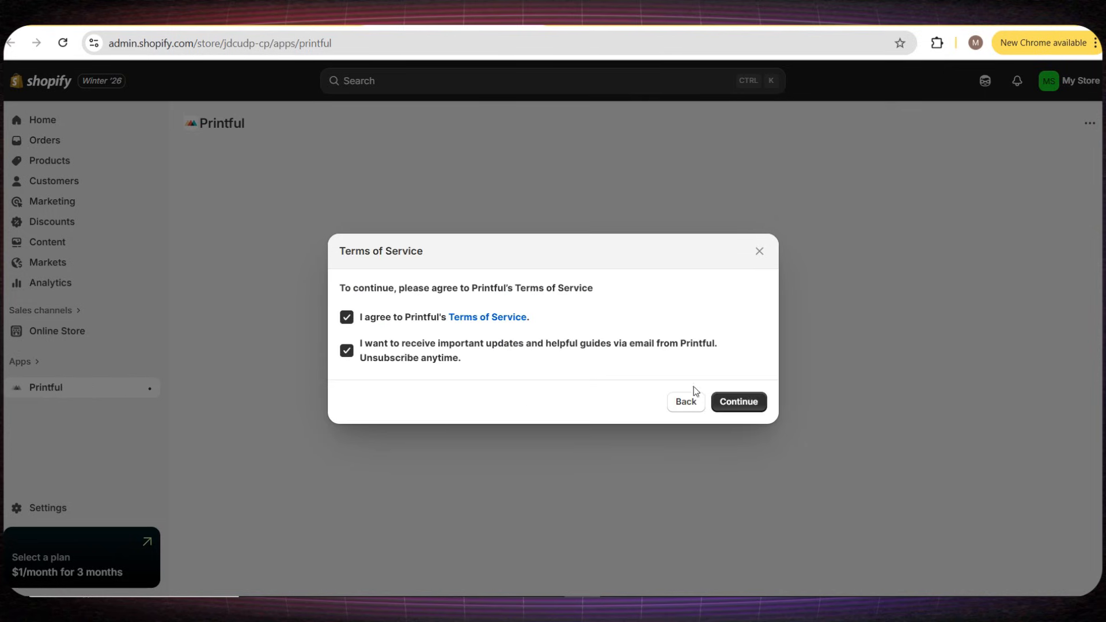
pyautogui.click(741, 402)
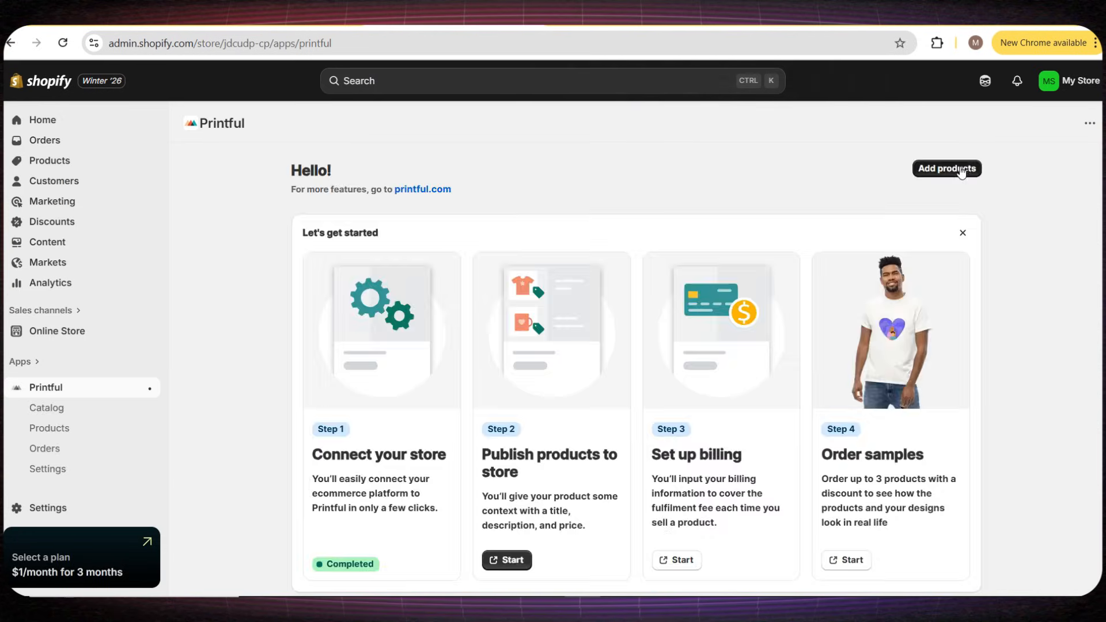
# Step: Start adding a product in Printful and browse the catalog to the men's T-shirts category
pyautogui.click(960, 168)
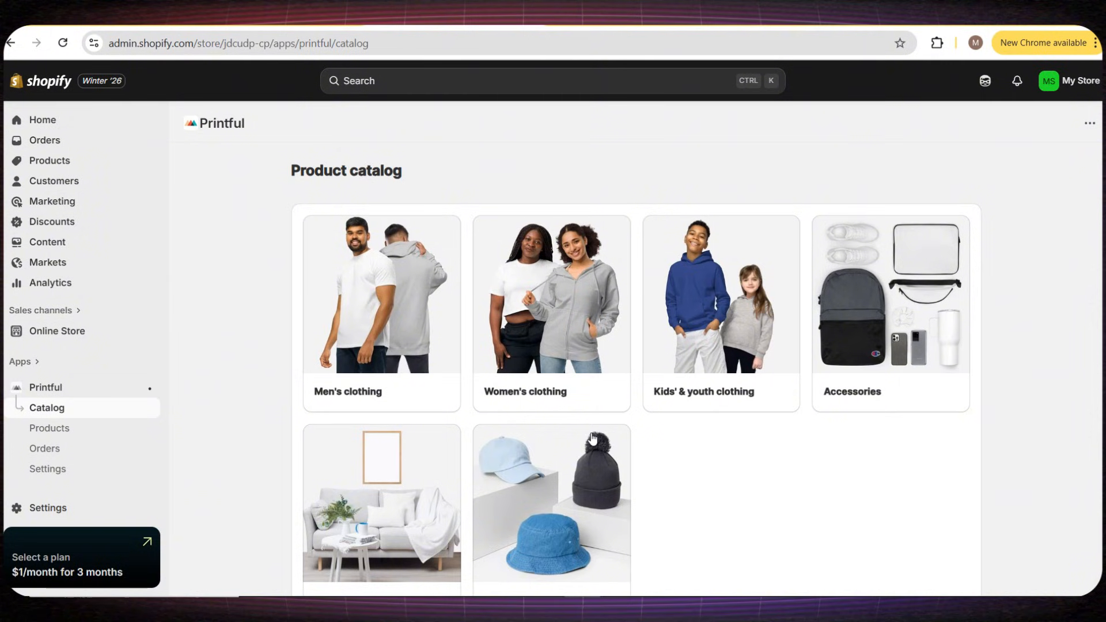
pyautogui.click(402, 312)
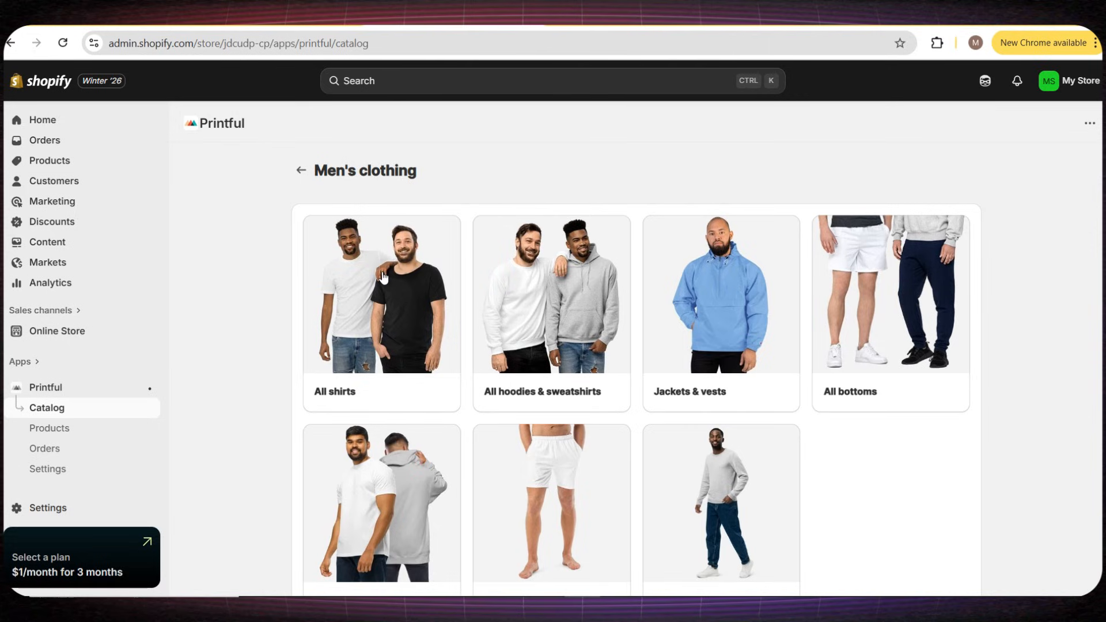
pyautogui.scroll(-2, 380, 282)
pyautogui.scroll(2, 374, 300)
pyautogui.click(371, 307)
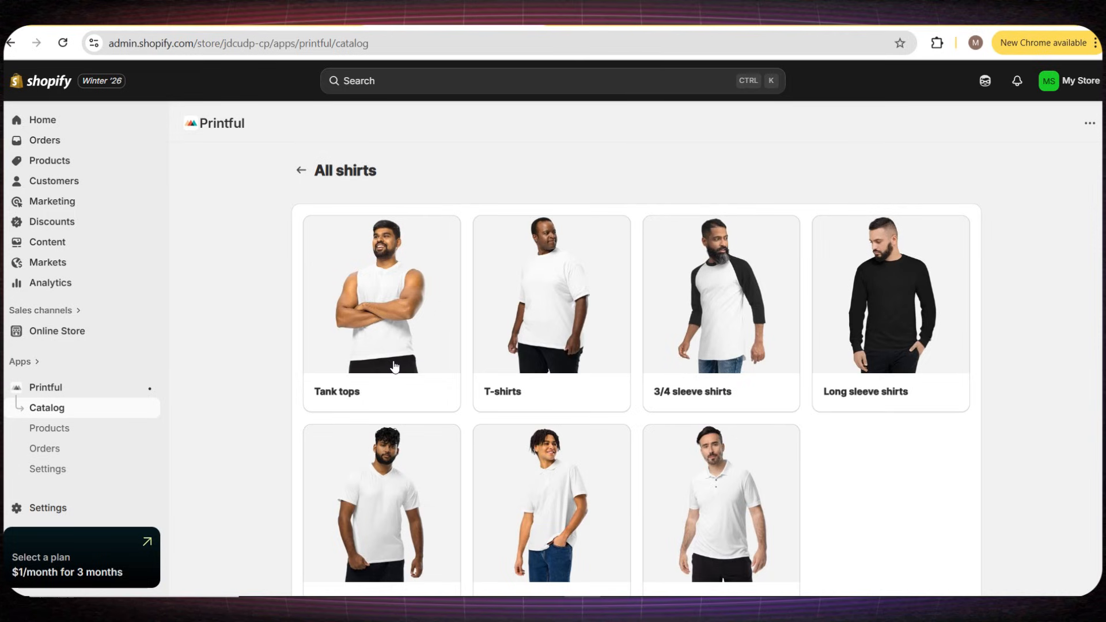
pyautogui.scroll(-2, 555, 306)
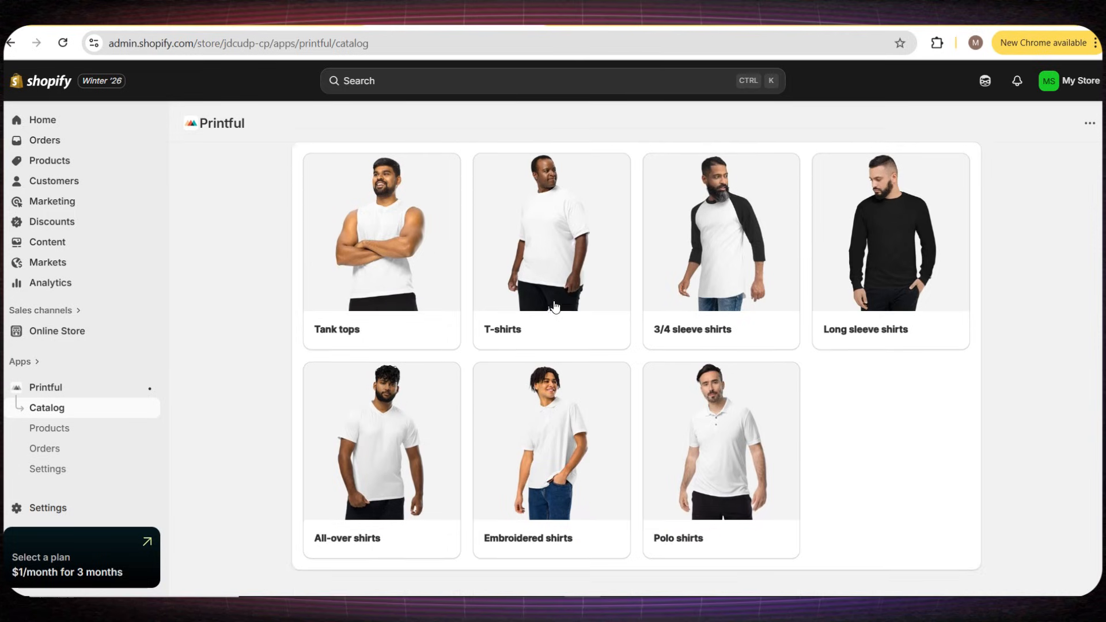
pyautogui.scroll(2, 568, 376)
pyautogui.click(573, 335)
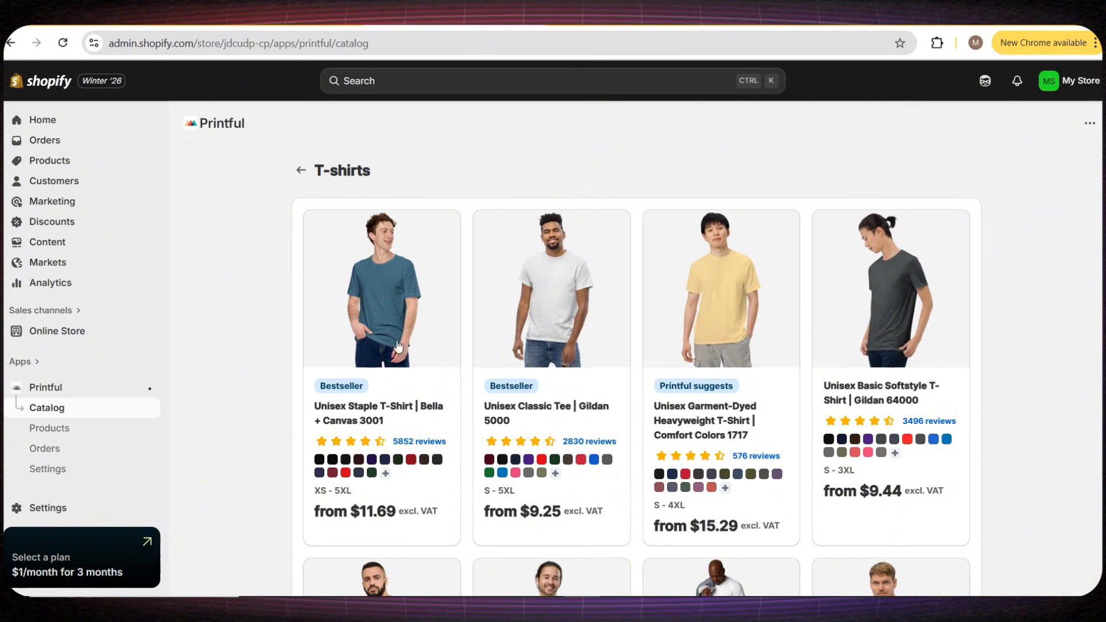
# Step: Choose the Men's Fitted T-Shirt | Next Level 3600, review its product details and start designing it
pyautogui.scroll(-5, 936, 360)
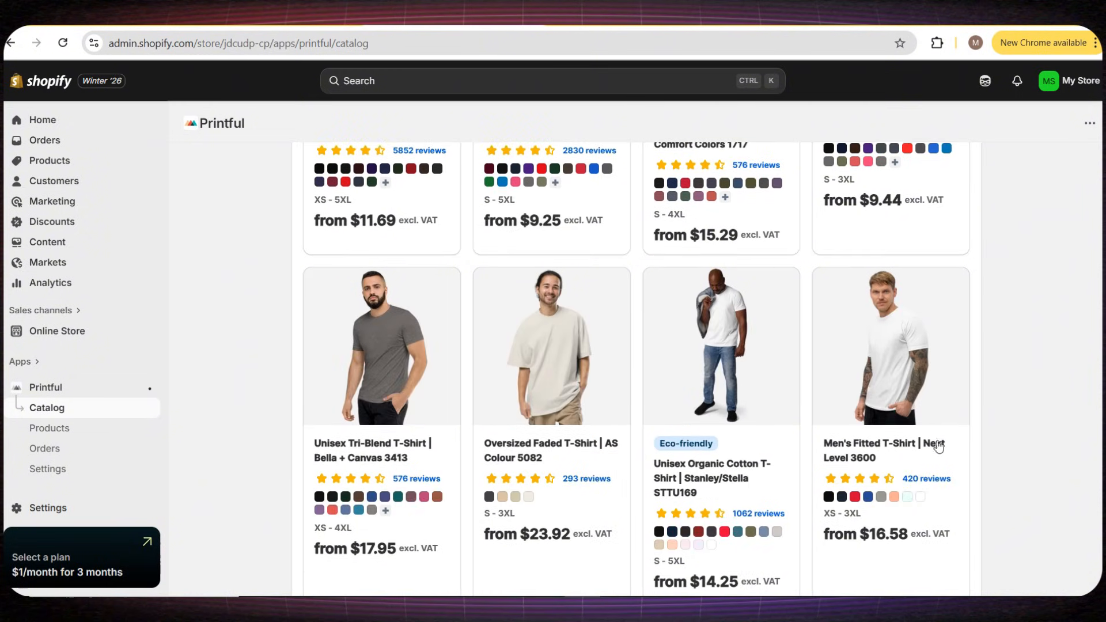
pyautogui.click(878, 379)
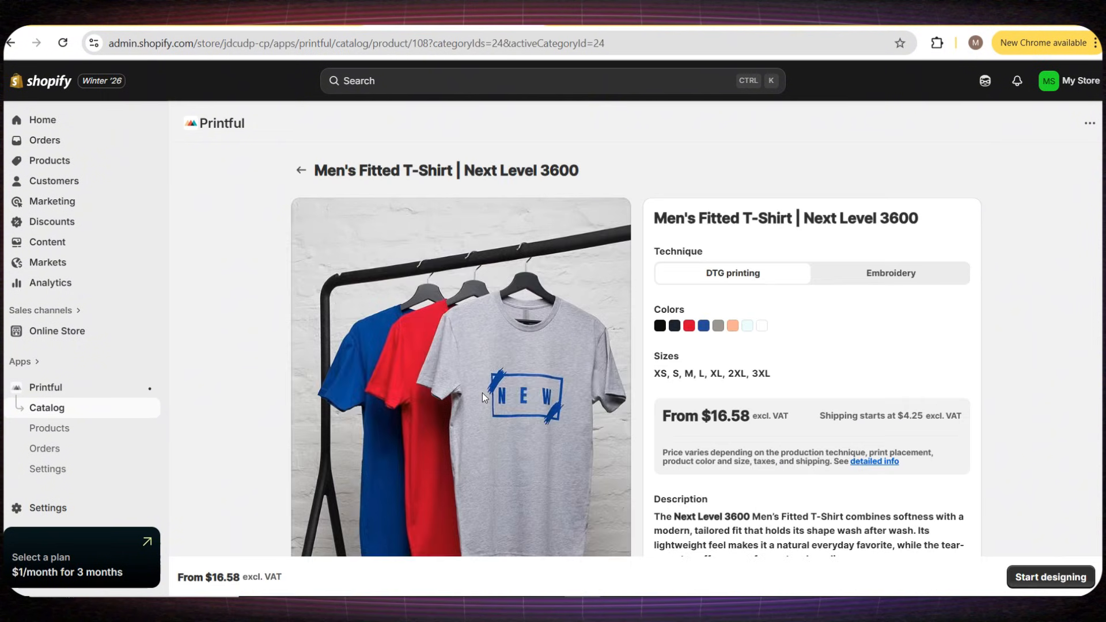
pyautogui.scroll(-3, 483, 397)
pyautogui.scroll(3, 467, 323)
pyautogui.scroll(-3, 467, 325)
pyautogui.click(1050, 577)
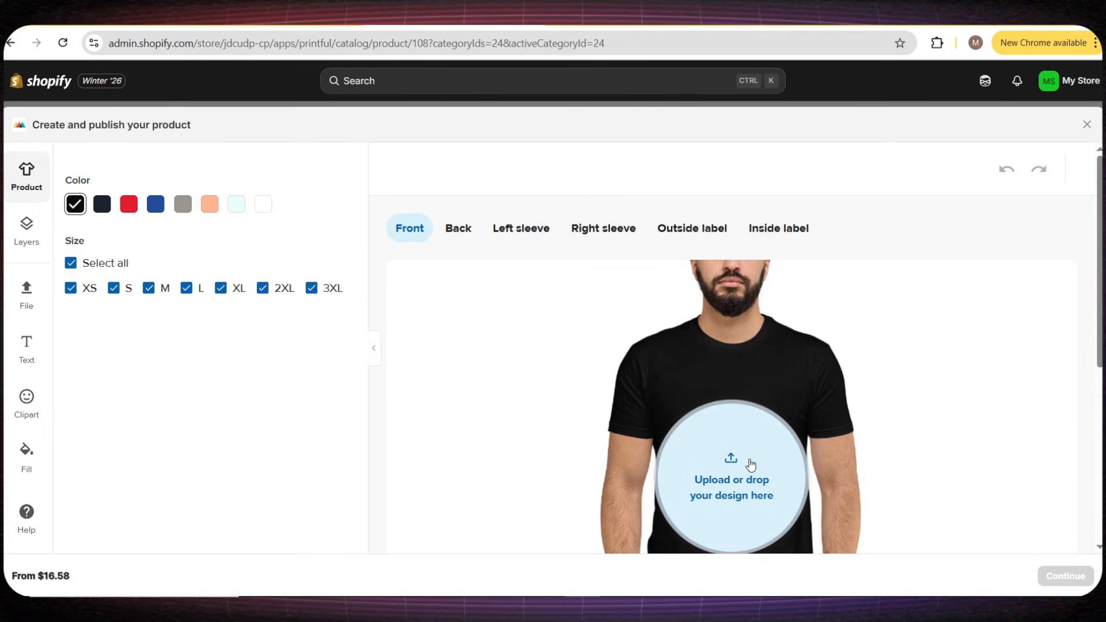
# Step: Upload Take-Me-Where.png to the file library, apply it to the front of the black T-shirt and check its placement
pyautogui.click(734, 458)
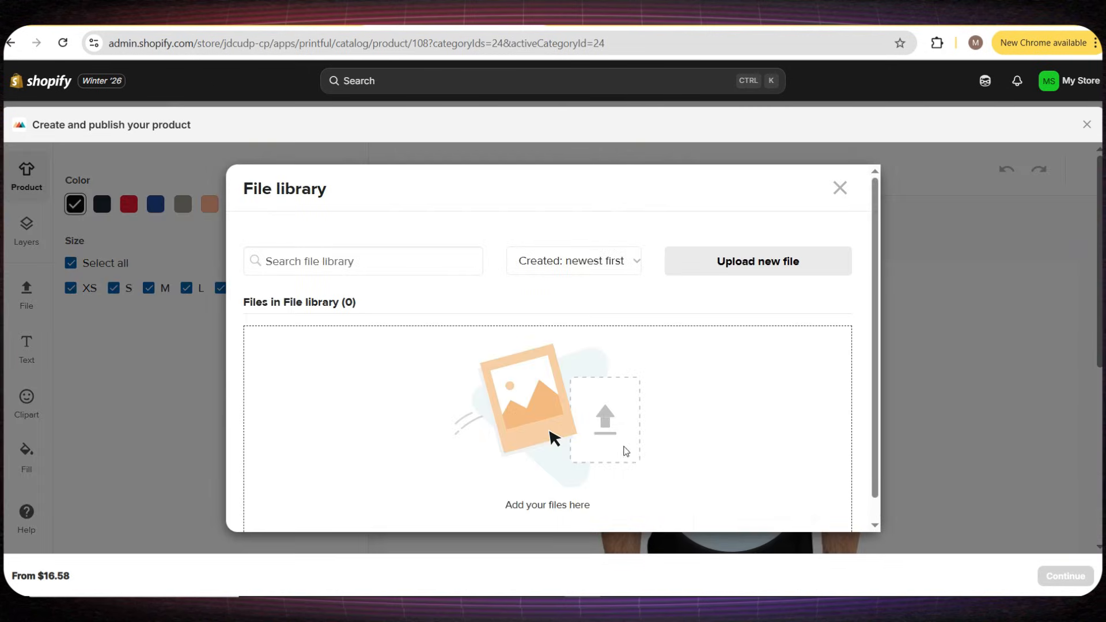
pyautogui.click(785, 262)
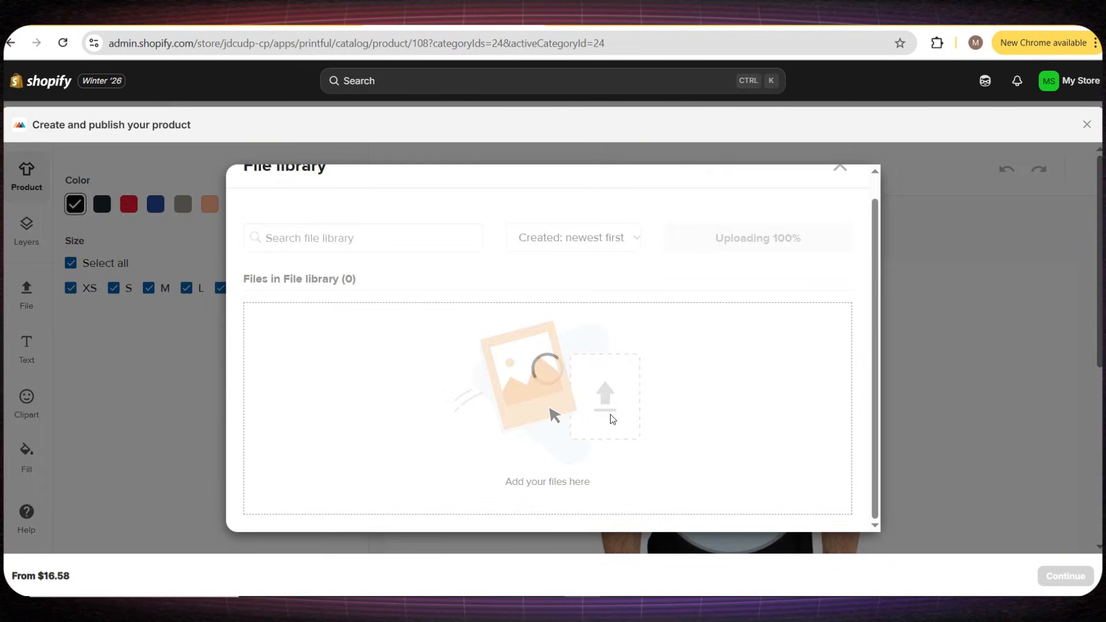
pyautogui.moveTo(340, 436)
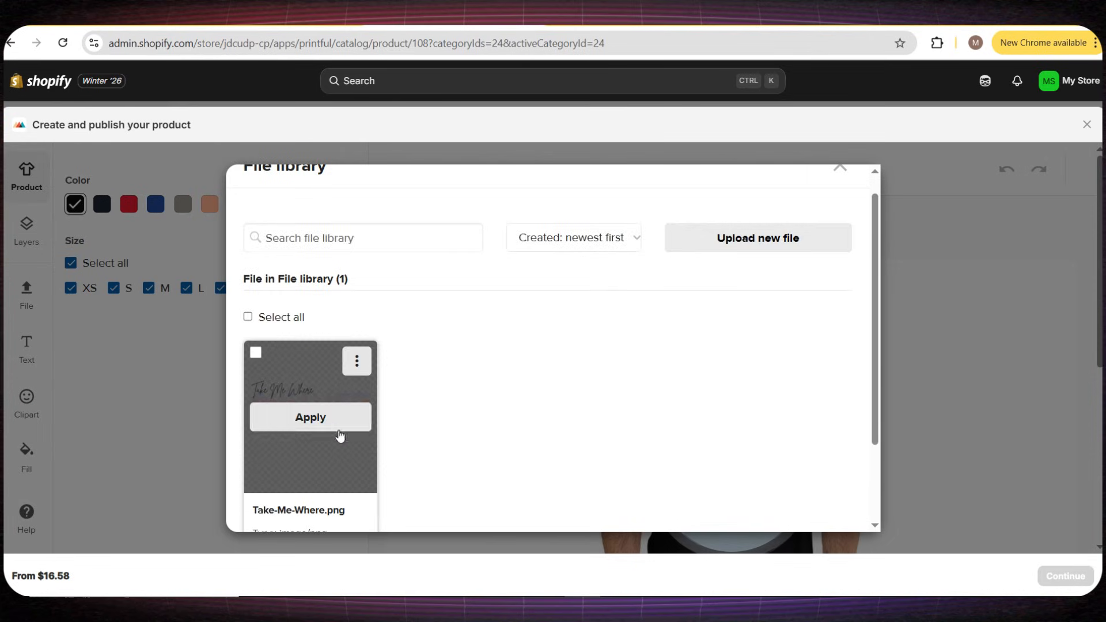
pyautogui.click(315, 423)
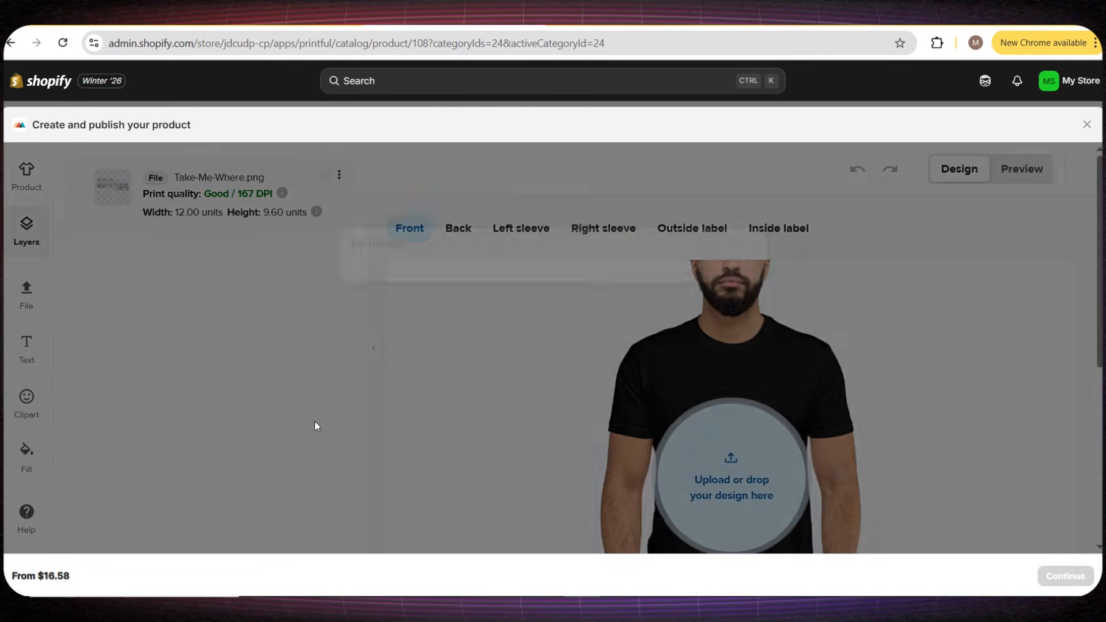
pyautogui.scroll(-2, 603, 434)
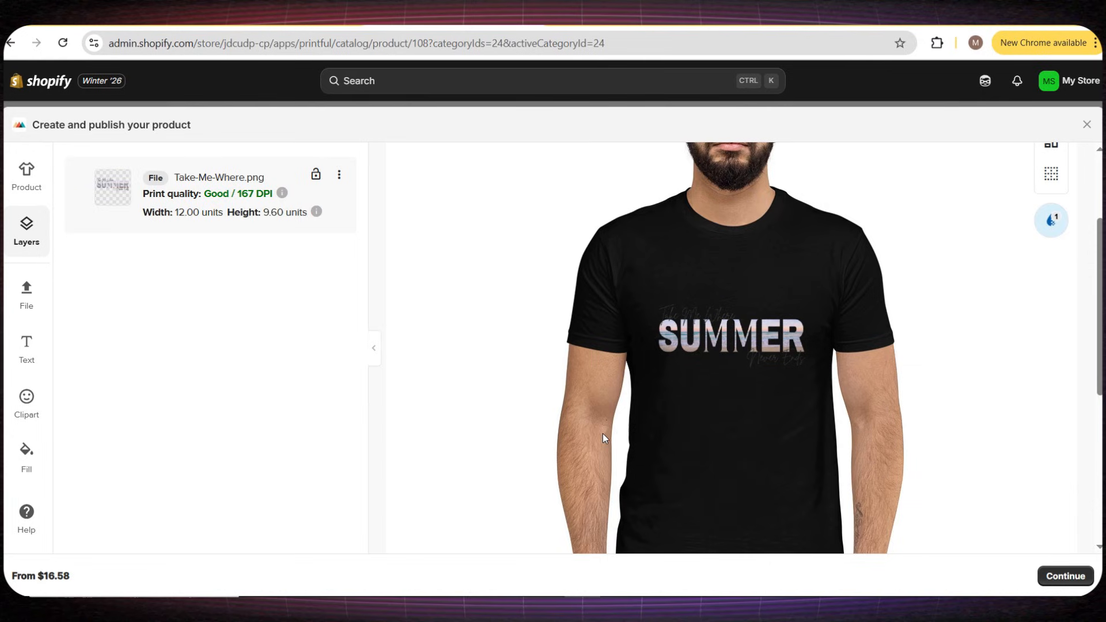
pyautogui.scroll(2, 603, 434)
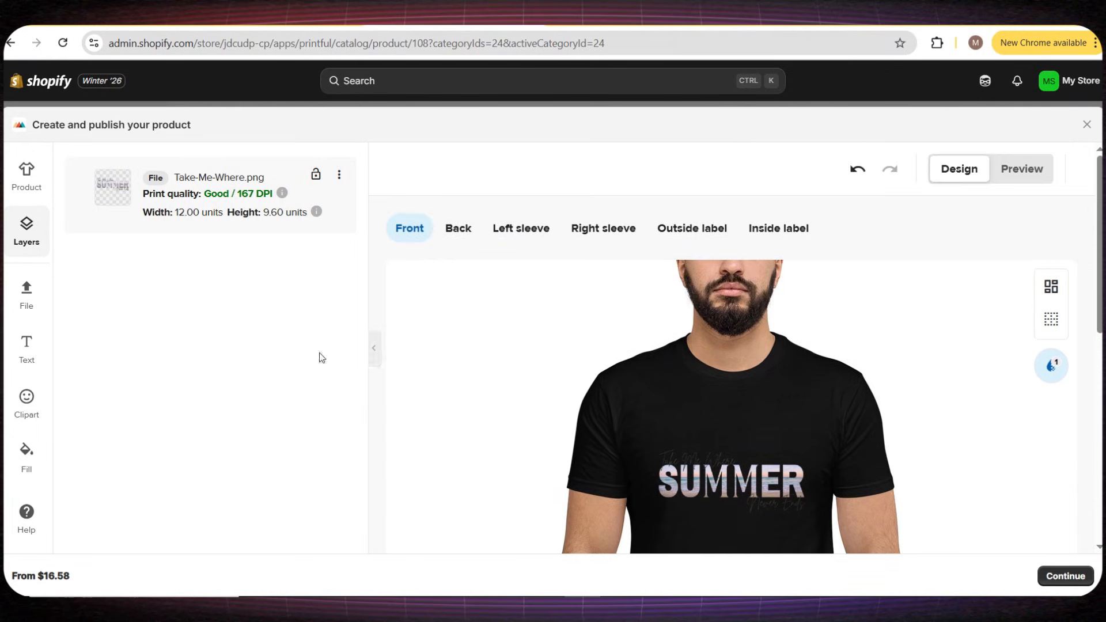
# Step: Add White to the T-shirt's colors and check how the front design looks on it
pyautogui.click(38, 180)
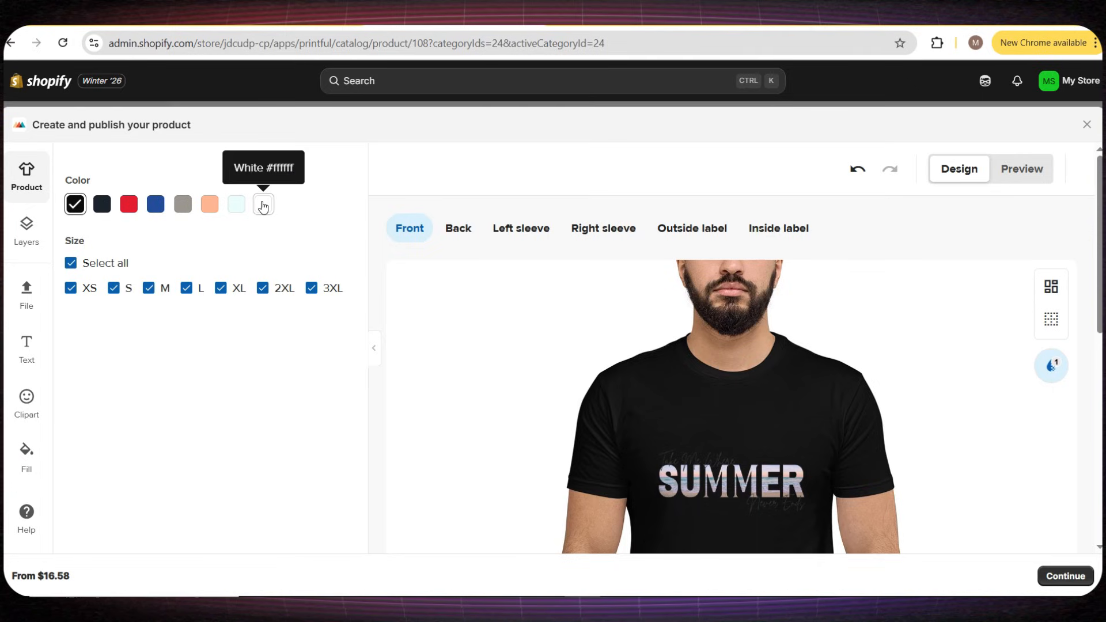
pyautogui.click(263, 204)
pyautogui.scroll(-3, 596, 389)
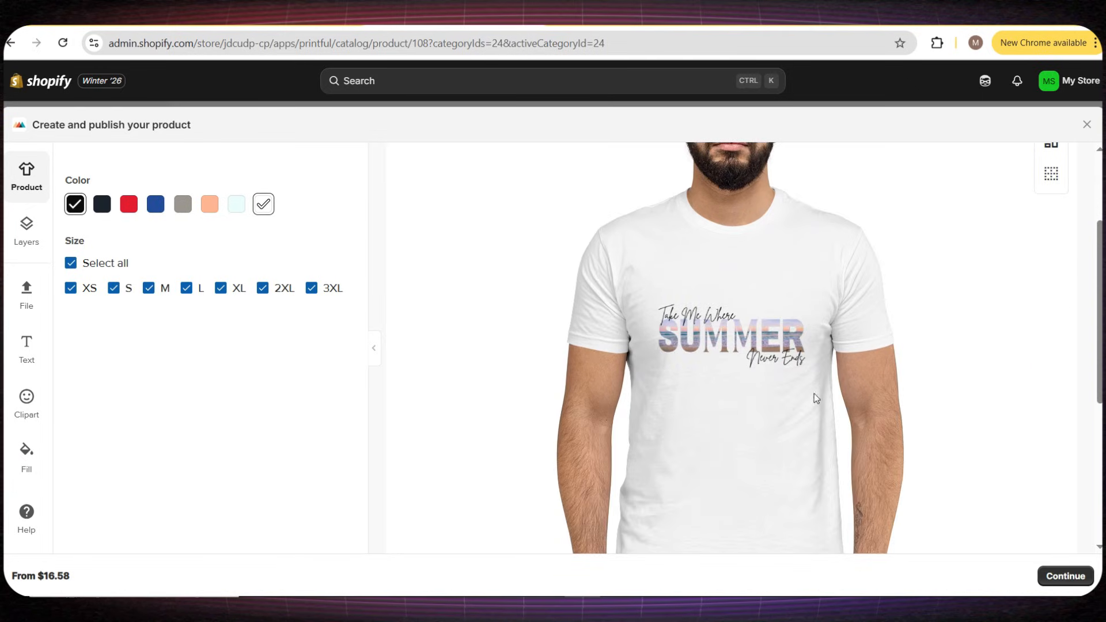
pyautogui.scroll(2, 710, 358)
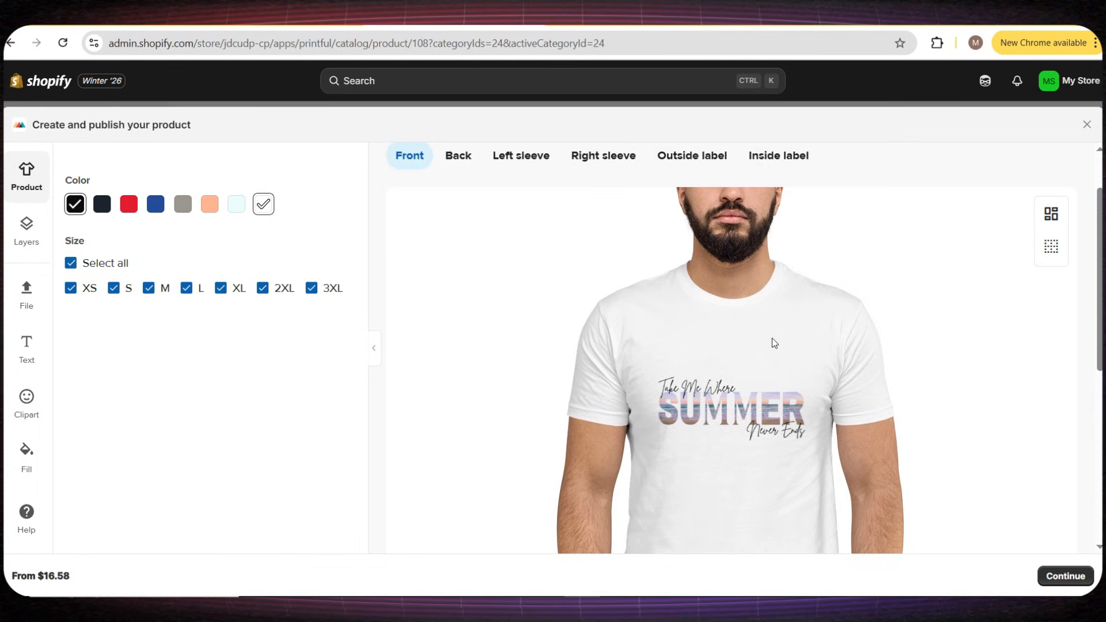
pyautogui.scroll(2, 682, 433)
pyautogui.scroll(-3, 774, 386)
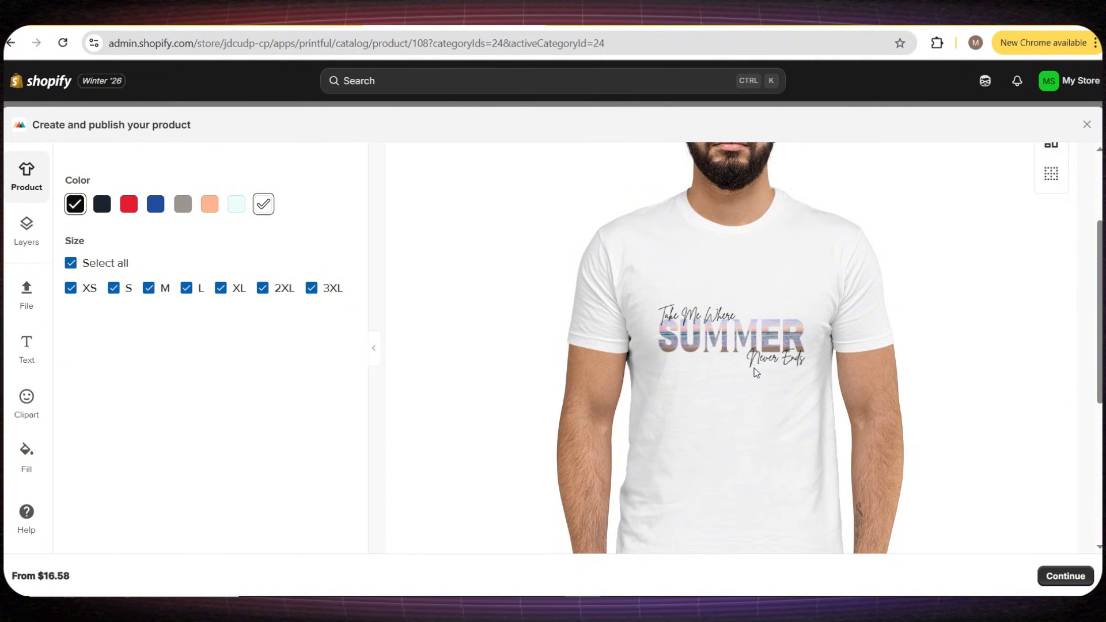
# Step: Remove black from the T-shirt's colors, add light blue, Desert Pink, red and grey, and continue to the mockups
pyautogui.click(74, 204)
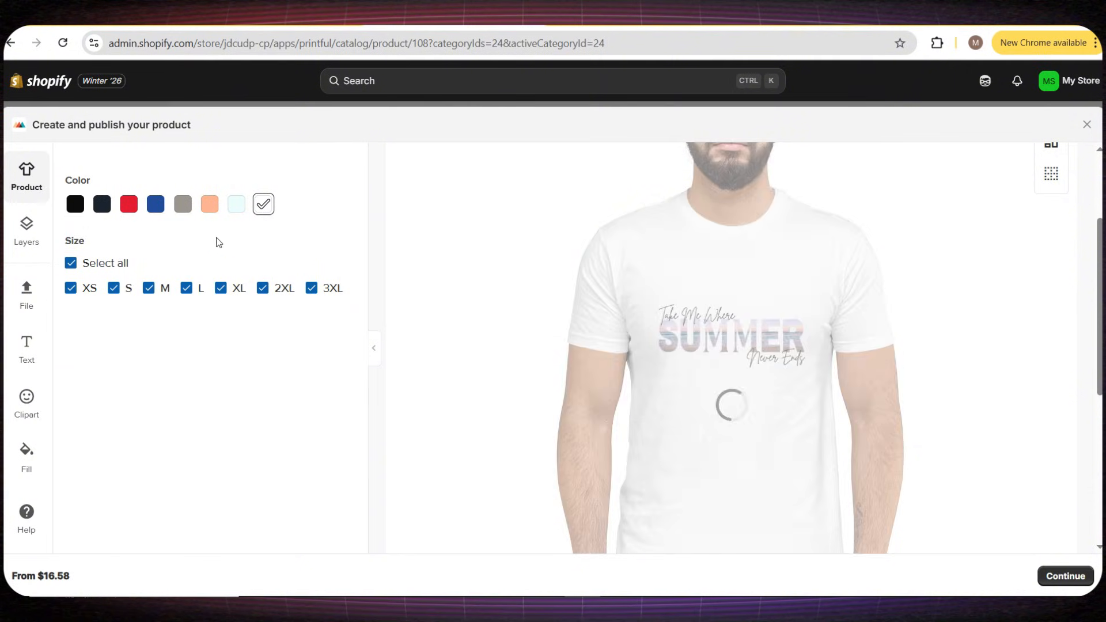
pyautogui.click(236, 205)
pyautogui.click(209, 209)
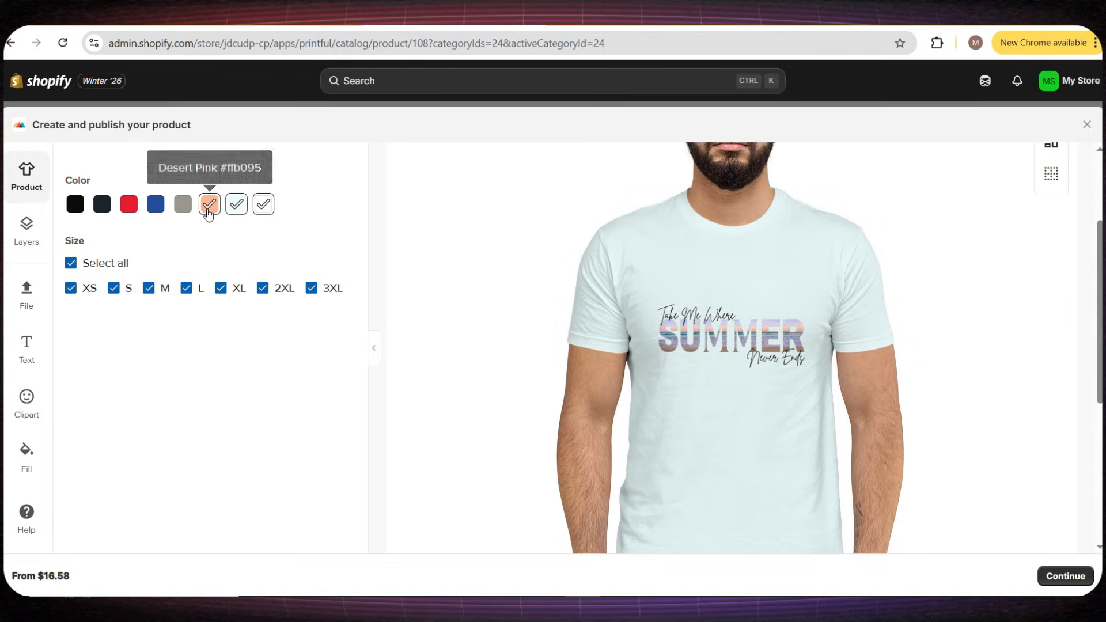
pyautogui.click(129, 204)
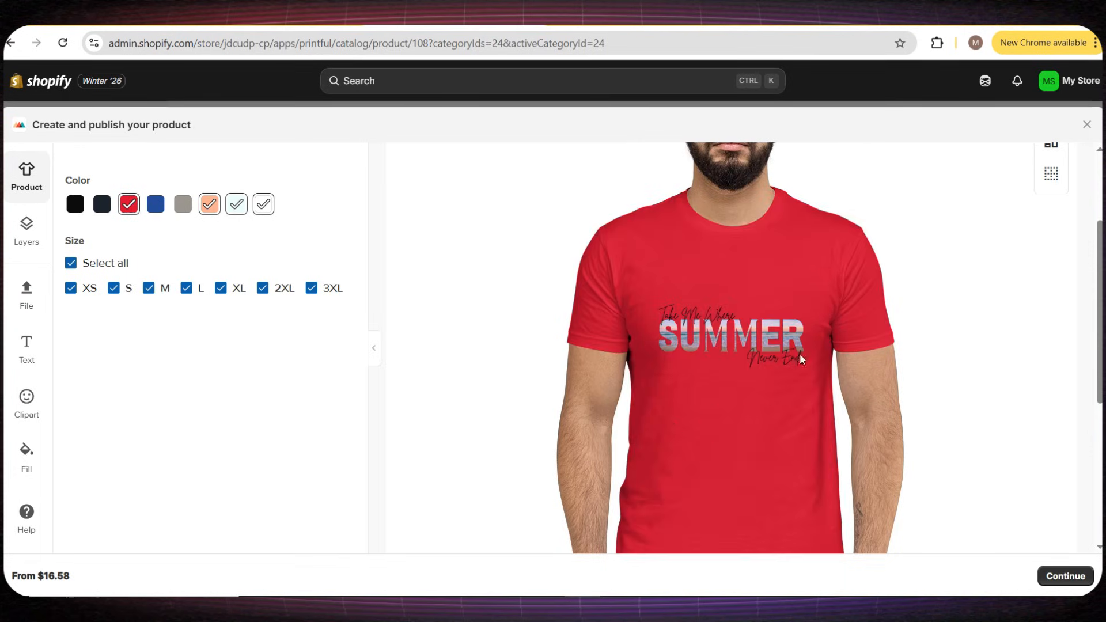
pyautogui.click(182, 206)
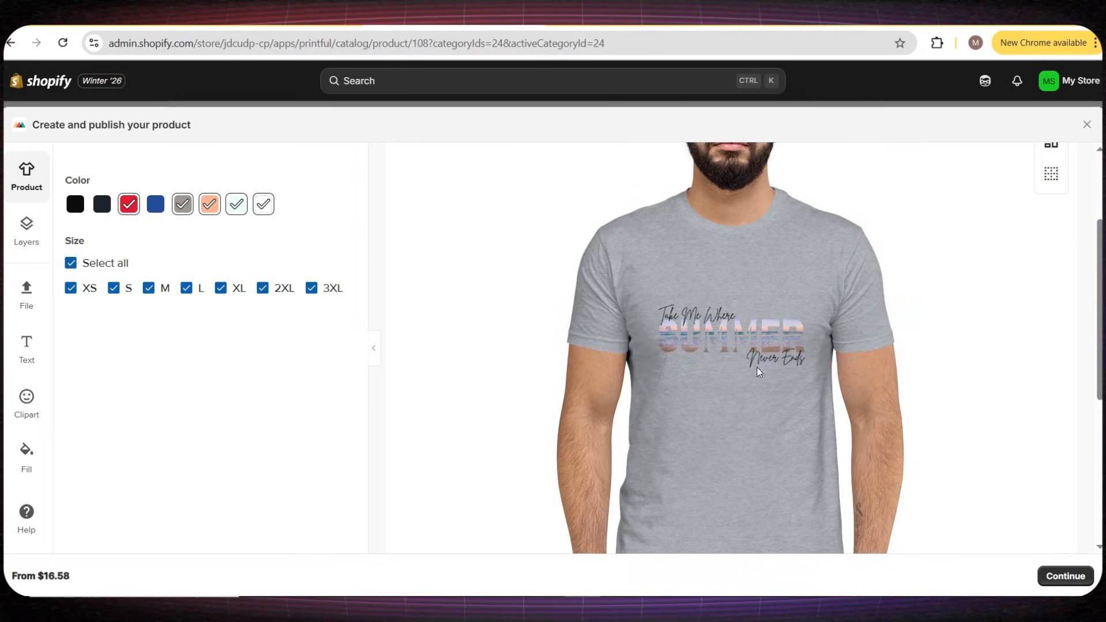
pyautogui.click(1058, 578)
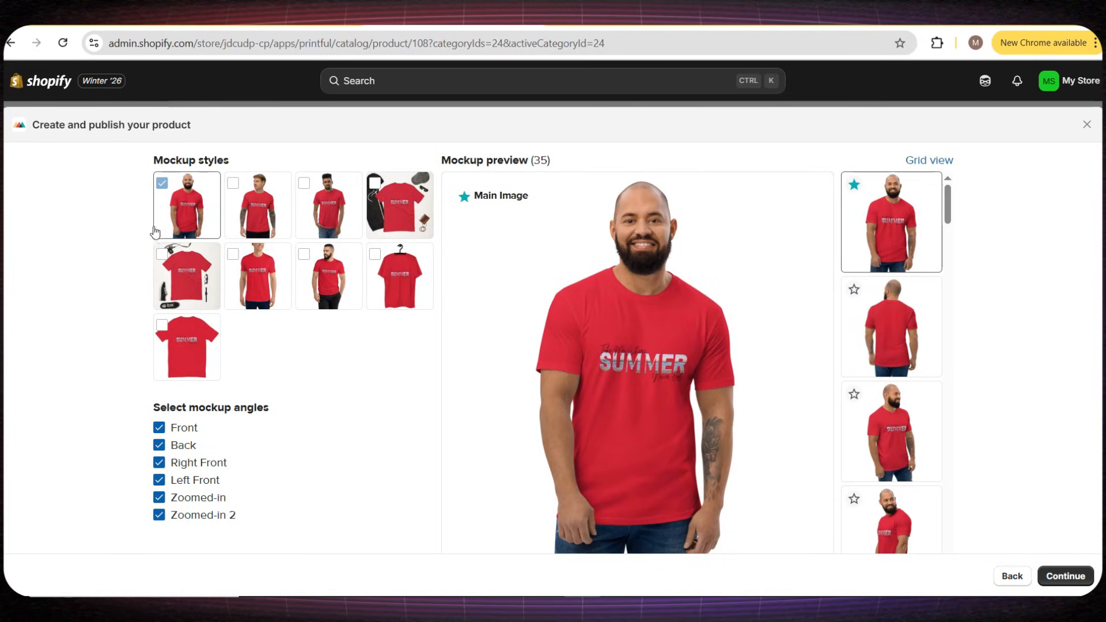
# Step: Replace the bald model mockup with the tattooed model and add the two accessory flat-lays, the hanger and the plain flat-lay styles
pyautogui.click(232, 184)
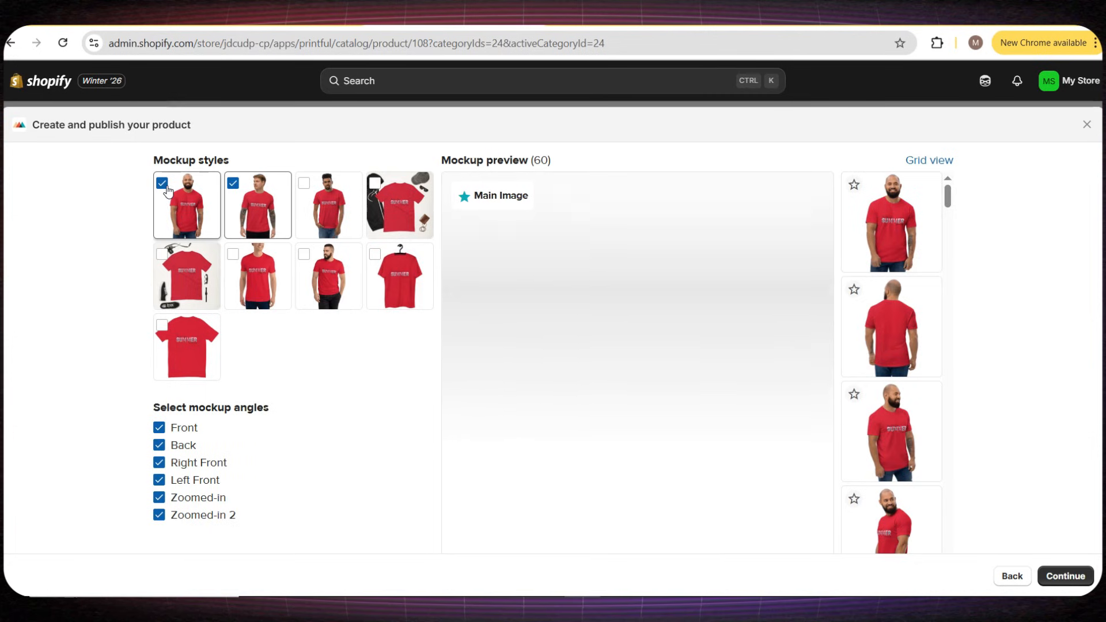
pyautogui.click(218, 190)
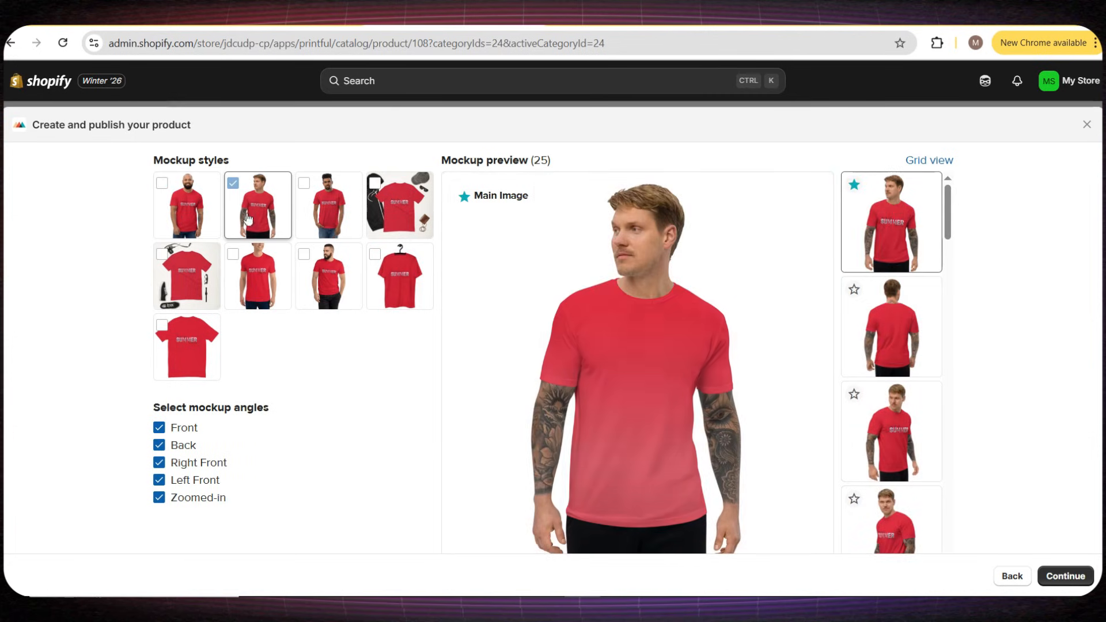
pyautogui.click(377, 185)
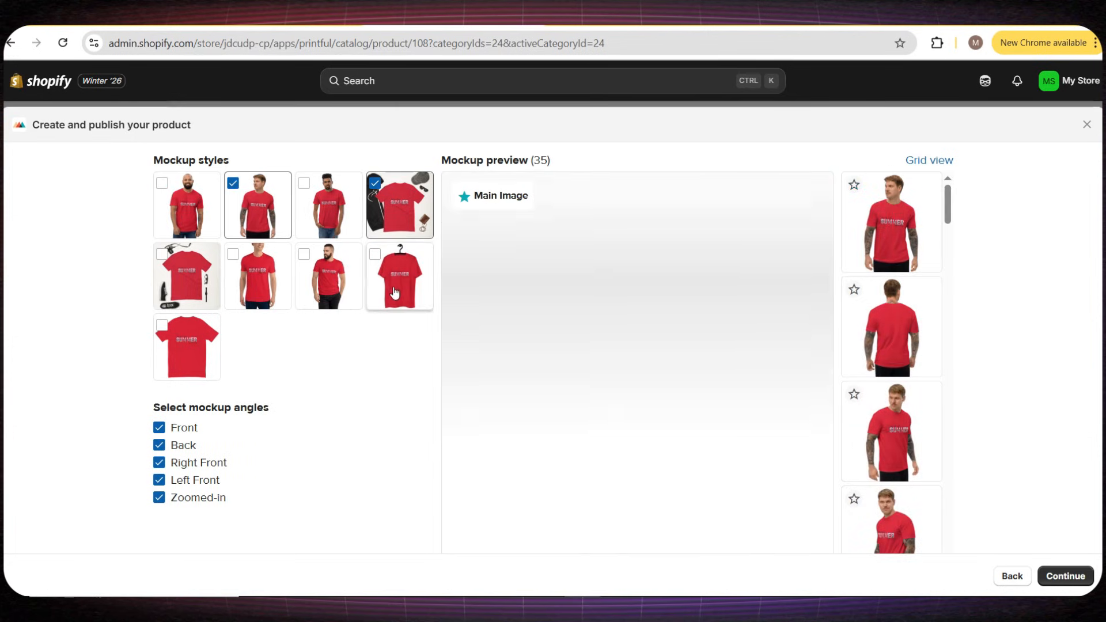
pyautogui.click(375, 255)
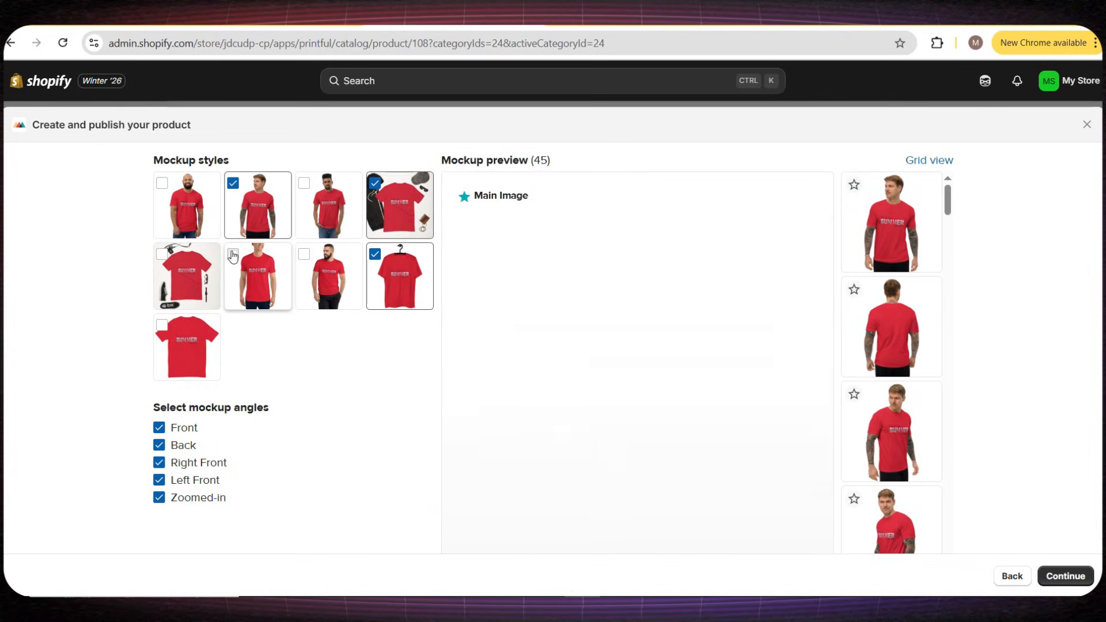
pyautogui.click(162, 325)
pyautogui.click(168, 258)
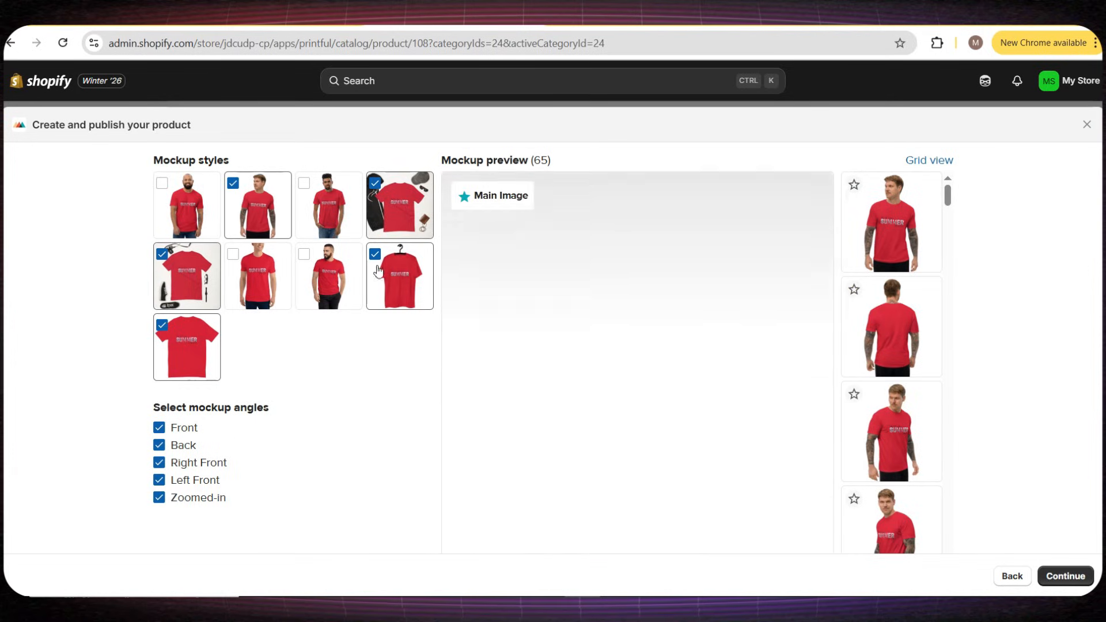
# Step: Swap the tattooed model mockup for the cropped model, make the white hoodie-and-cap flat-lay the main image, and continue to pricing
pyautogui.scroll(-3, 897, 355)
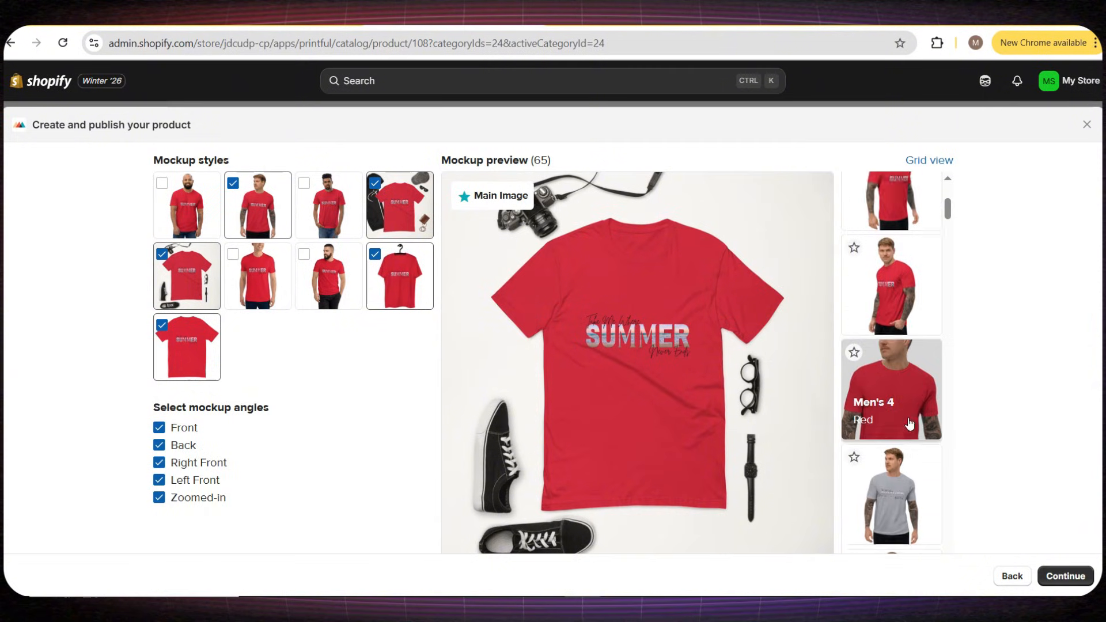
pyautogui.scroll(3, 907, 478)
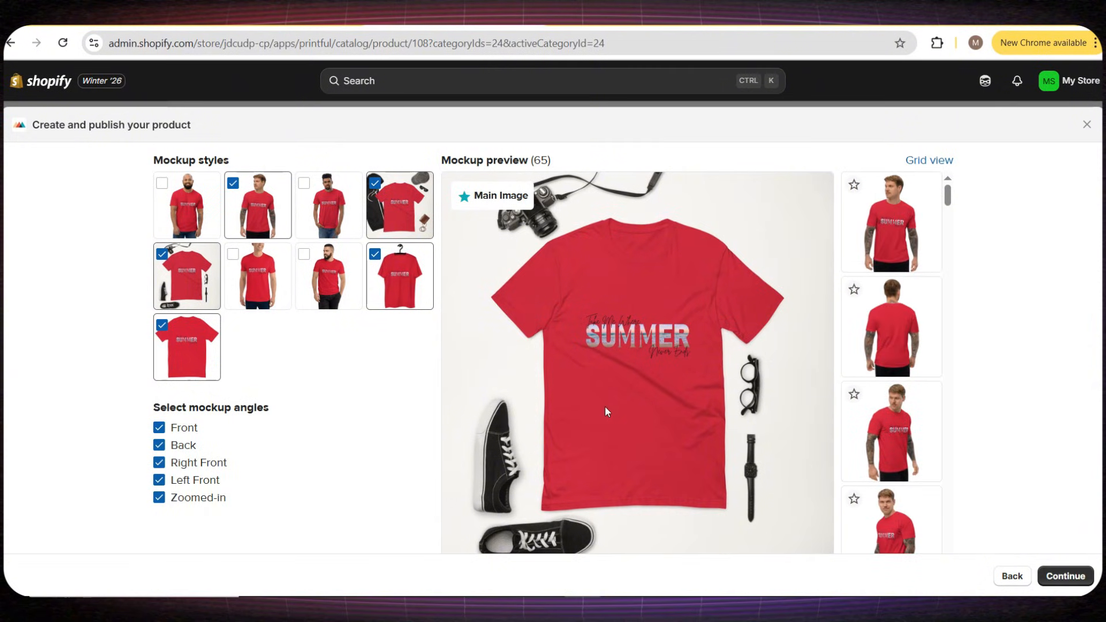
pyautogui.scroll(-1, 623, 398)
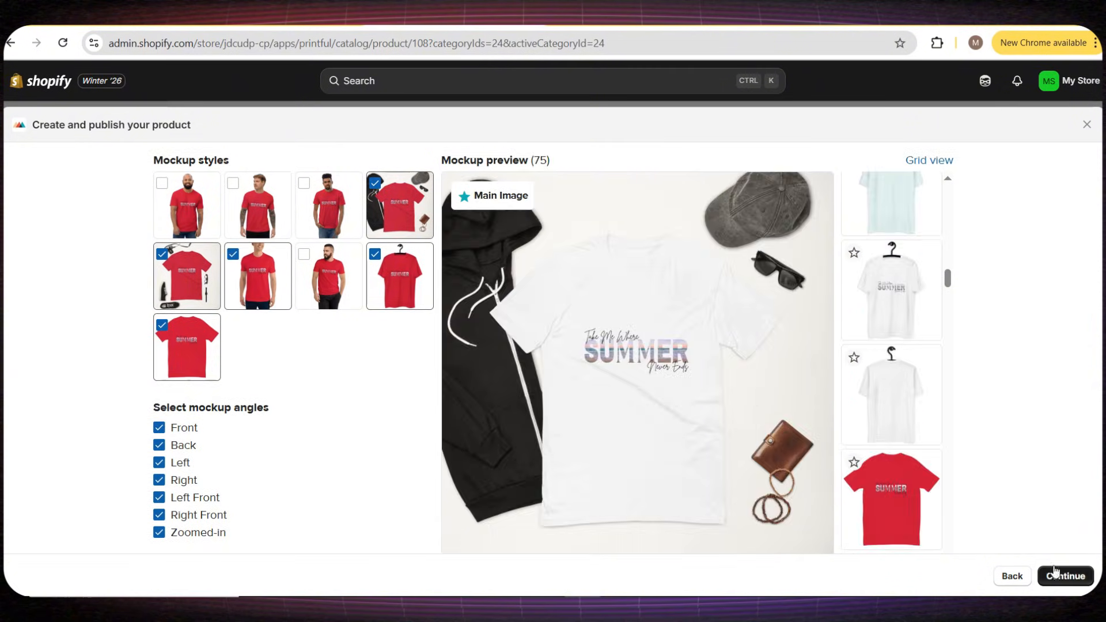
pyautogui.click(1087, 579)
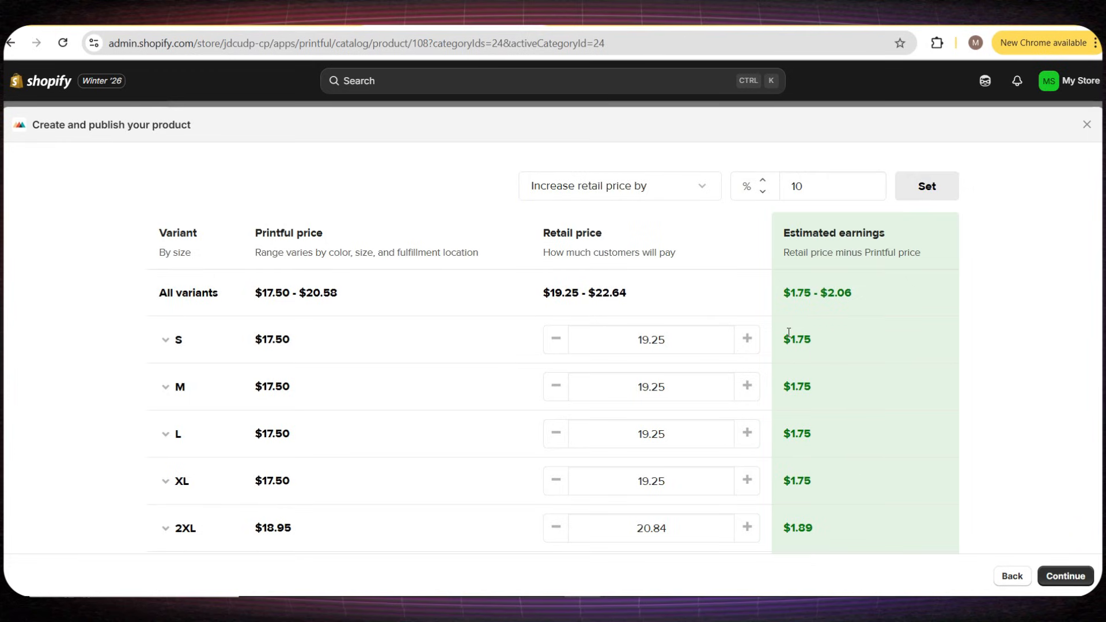
# Step: Set the retail prices of sizes S and M to 24.25 each
pyautogui.click(747, 339)
pyautogui.click(748, 339)
pyautogui.click(747, 339)
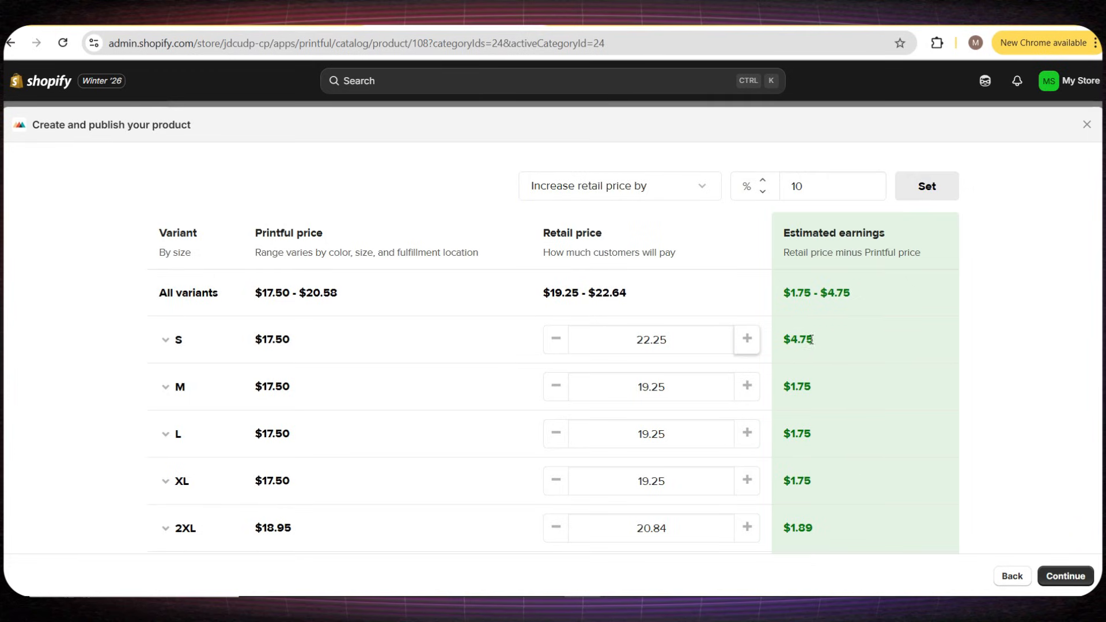
pyautogui.click(746, 388)
pyautogui.click(746, 388)
pyautogui.click(746, 389)
pyautogui.click(746, 388)
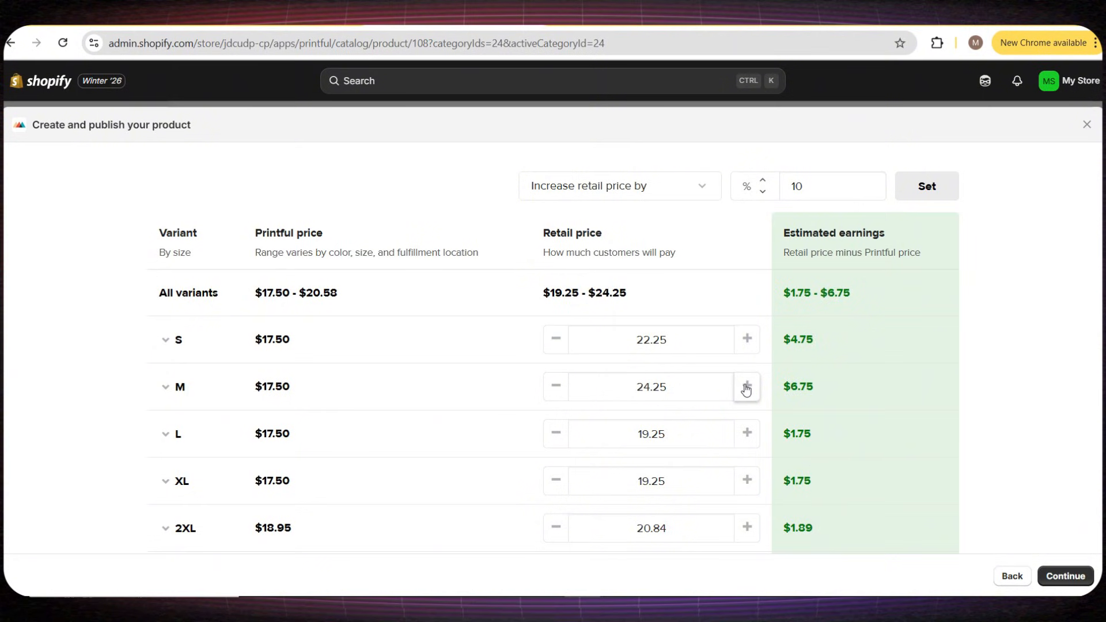
pyautogui.click(746, 345)
pyautogui.click(747, 344)
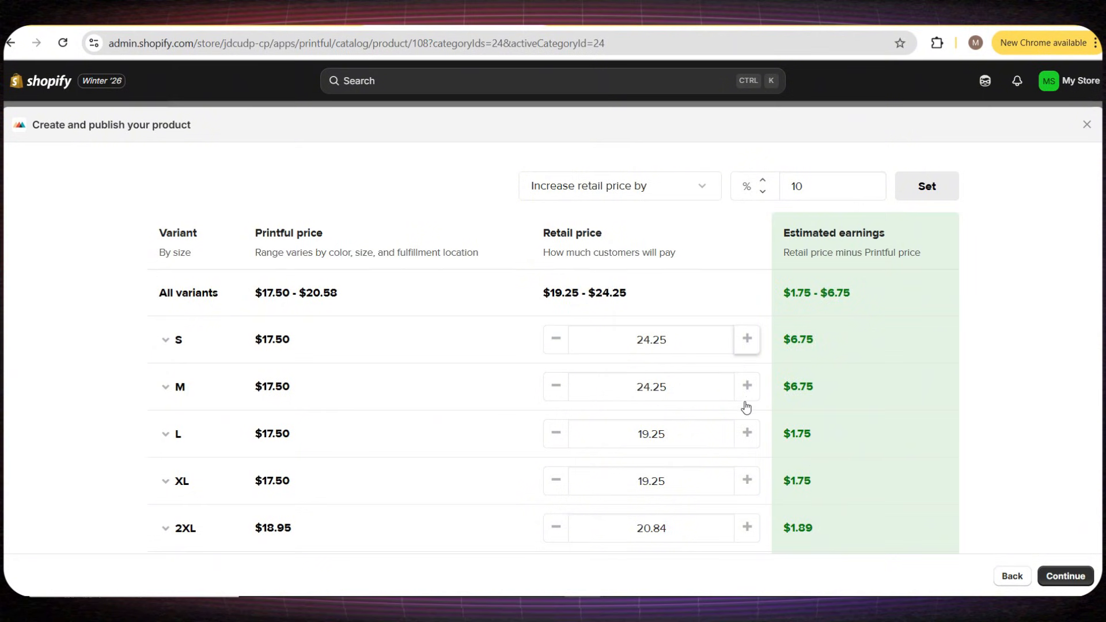
# Step: Set the retail prices of sizes L and XL to 24.25 each
pyautogui.click(745, 443)
pyautogui.click(744, 444)
pyautogui.click(745, 444)
pyautogui.click(744, 444)
pyautogui.click(745, 444)
pyautogui.click(744, 490)
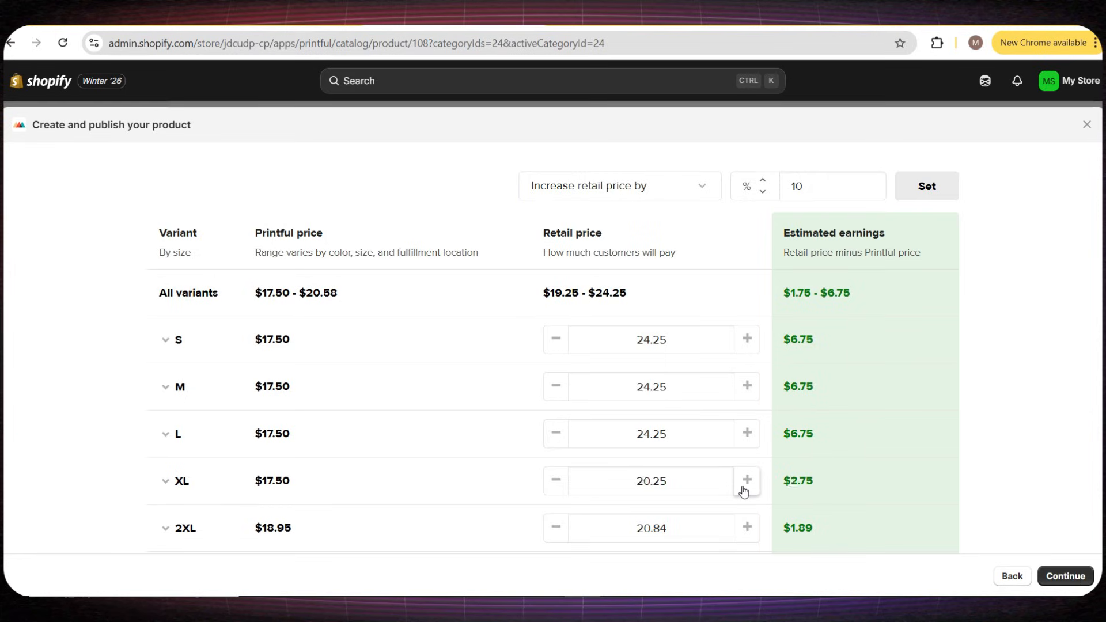
pyautogui.click(744, 490)
pyautogui.click(744, 490)
pyautogui.click(744, 489)
pyautogui.click(744, 490)
# Step: Set the retail price of size 2XL to 24.84 and continue to the product details
pyautogui.click(749, 535)
pyautogui.click(749, 536)
pyautogui.click(749, 536)
pyautogui.click(750, 536)
pyautogui.click(750, 533)
pyautogui.click(556, 528)
pyautogui.scroll(-2, 510, 452)
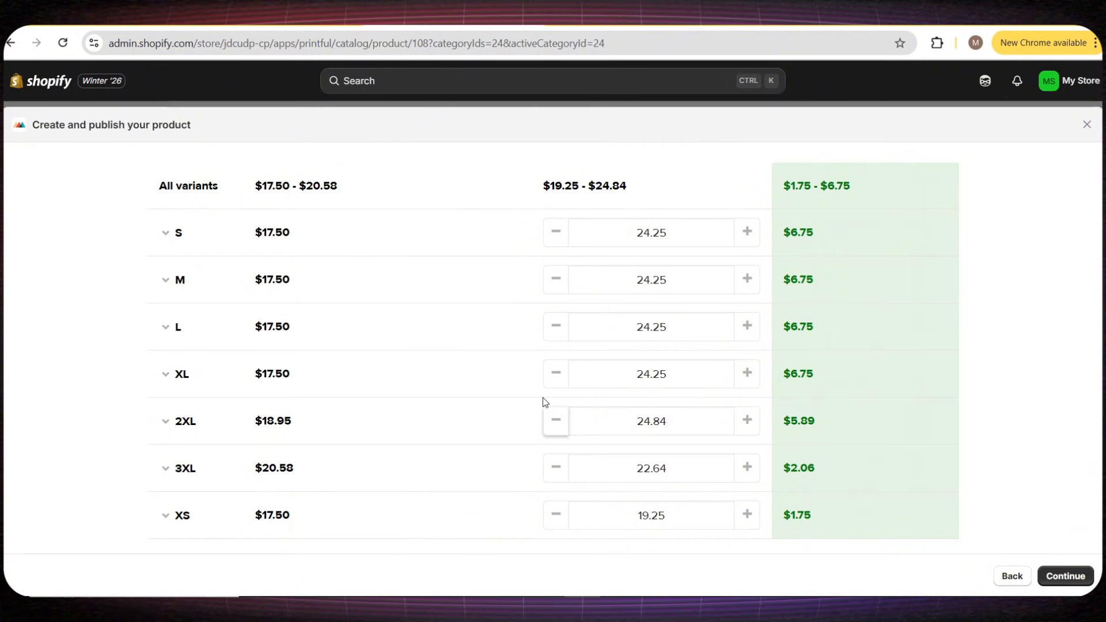
pyautogui.click(1073, 577)
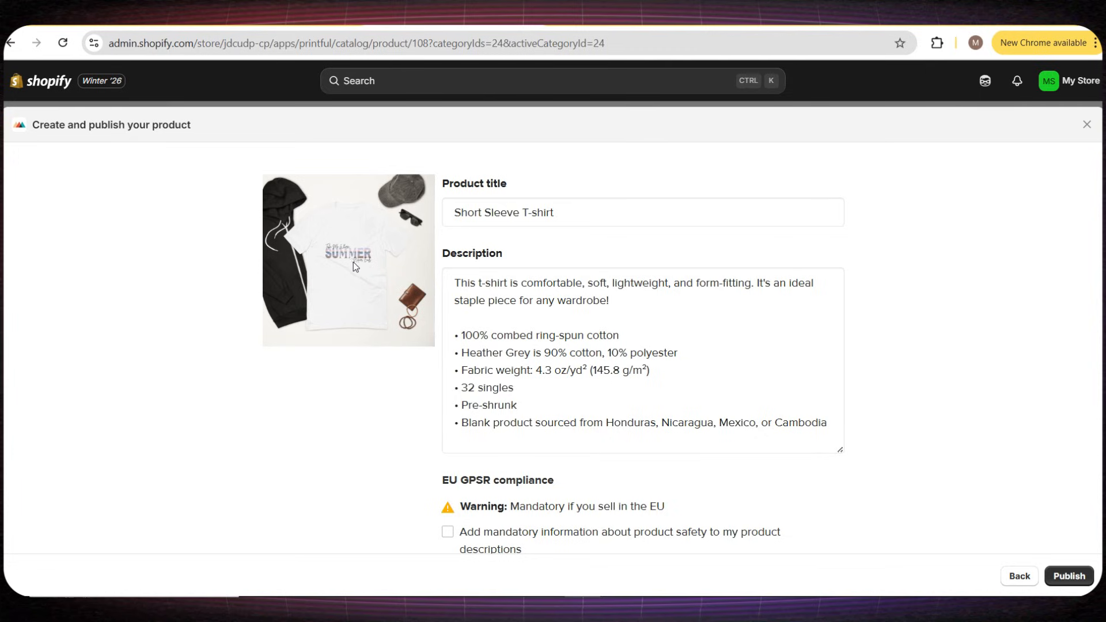
# Step: Change the product title to "Take Me Where Summer Never Ends"
pyautogui.moveTo(458, 214); pyautogui.dragTo(558, 213)
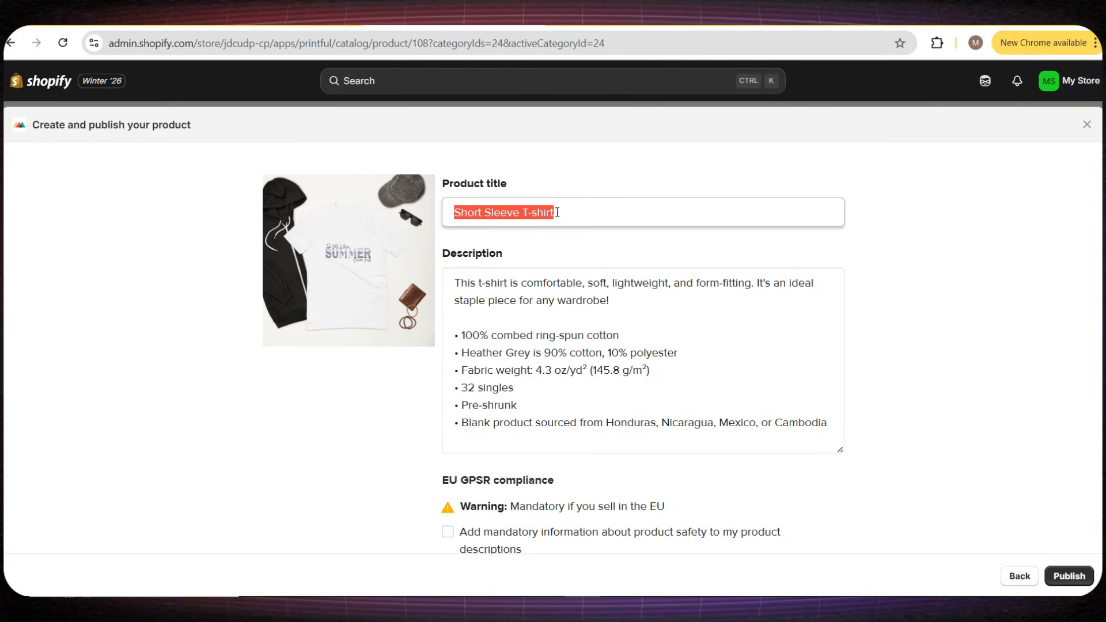
pyautogui.click(593, 212)
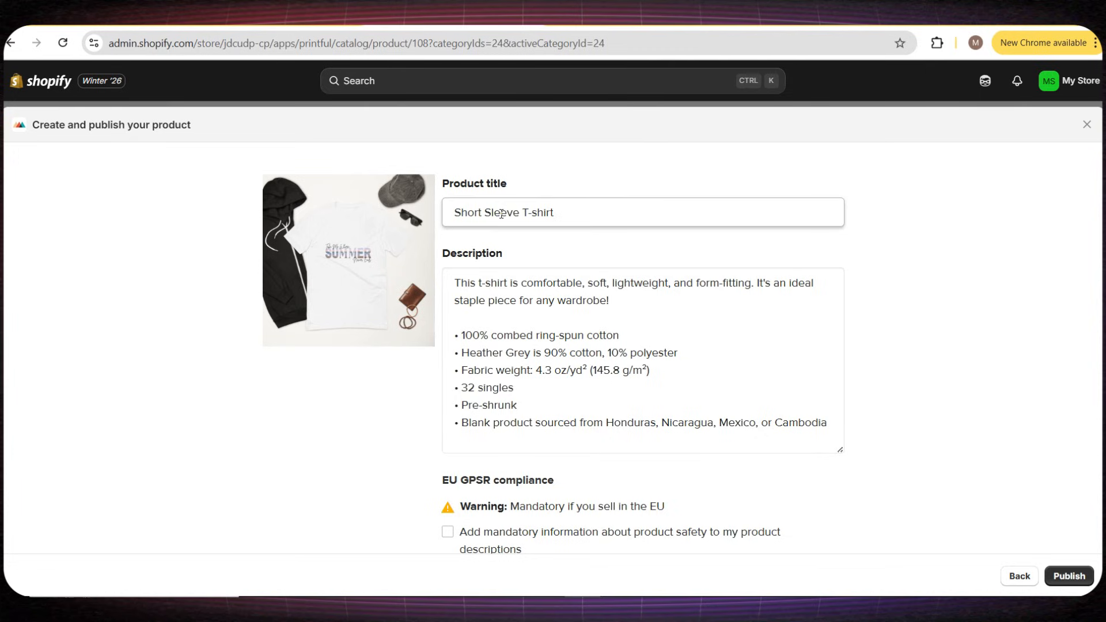
pyautogui.hotkey('ctrl', 'a')
pyautogui.write('Take Me Where Summer Never Ends')
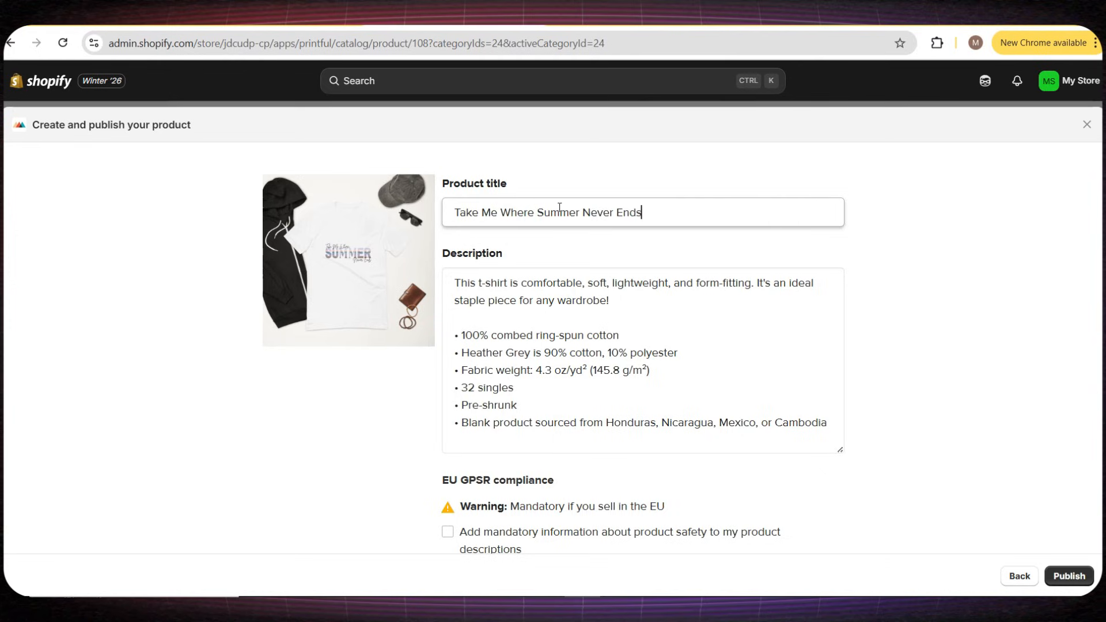
# Step: Review the product description, keep it as it is, and publish the product to the store
pyautogui.click(644, 233)
pyautogui.moveTo(456, 282); pyautogui.dragTo(695, 438)
pyautogui.click(681, 389)
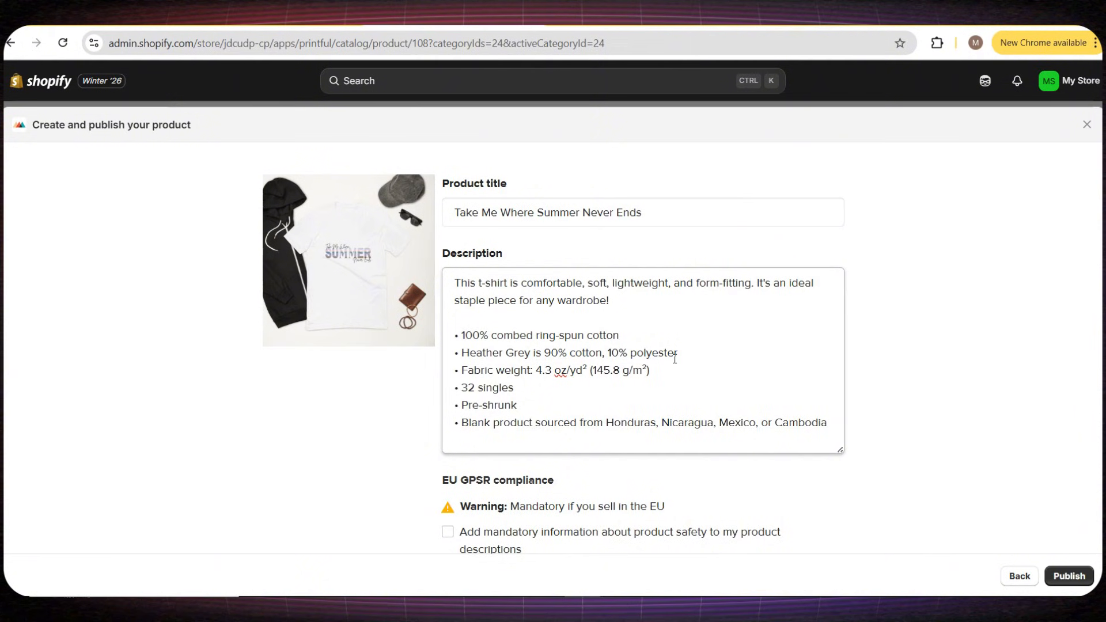
pyautogui.scroll(-1, 675, 358)
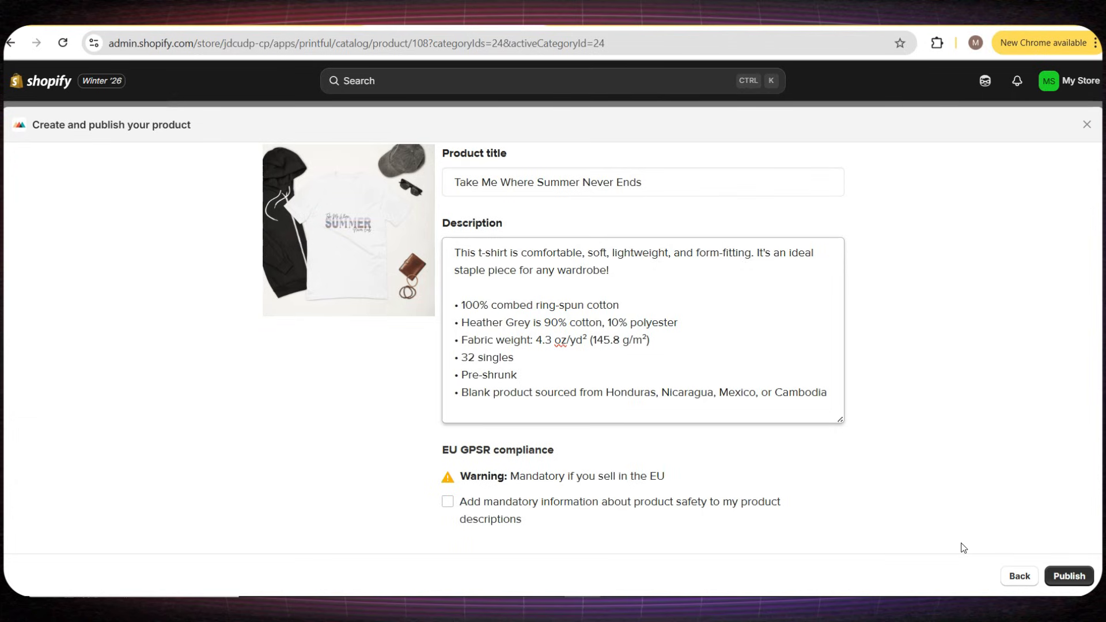
pyautogui.click(1070, 576)
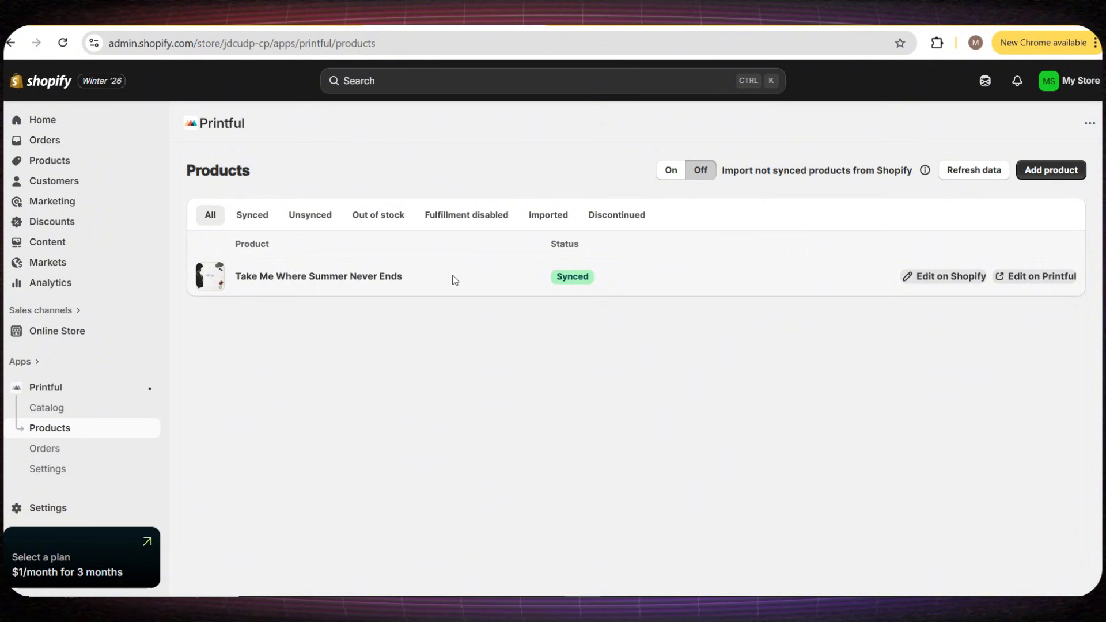
# Step: Open the online store's Horizon theme for editing and examine the home page's hero heading and featured product collection
pyautogui.click(48, 339)
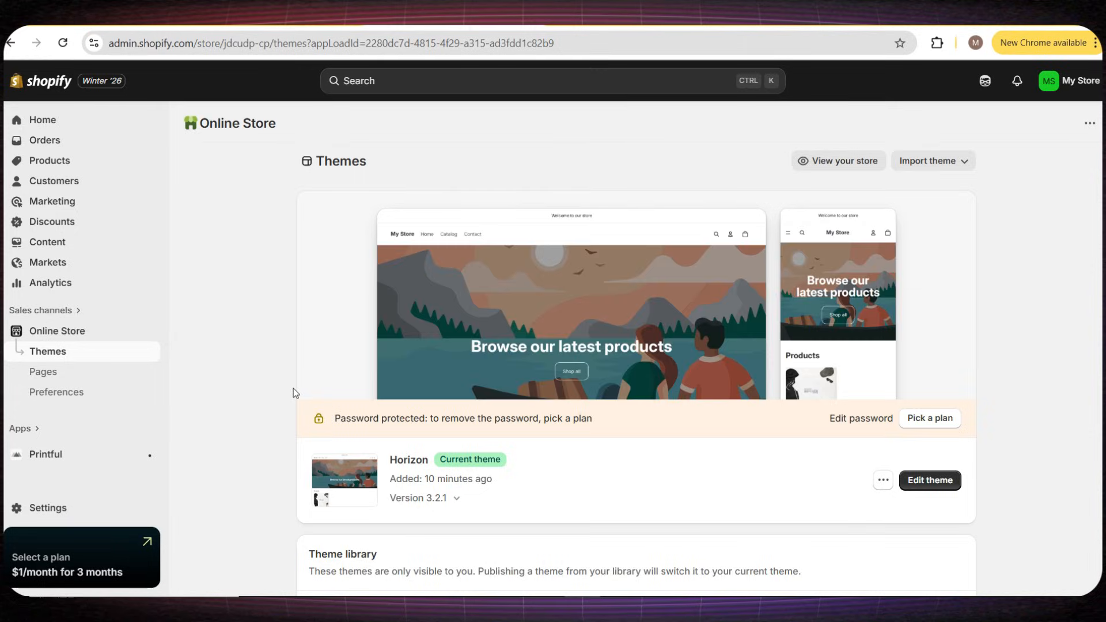
pyautogui.click(939, 480)
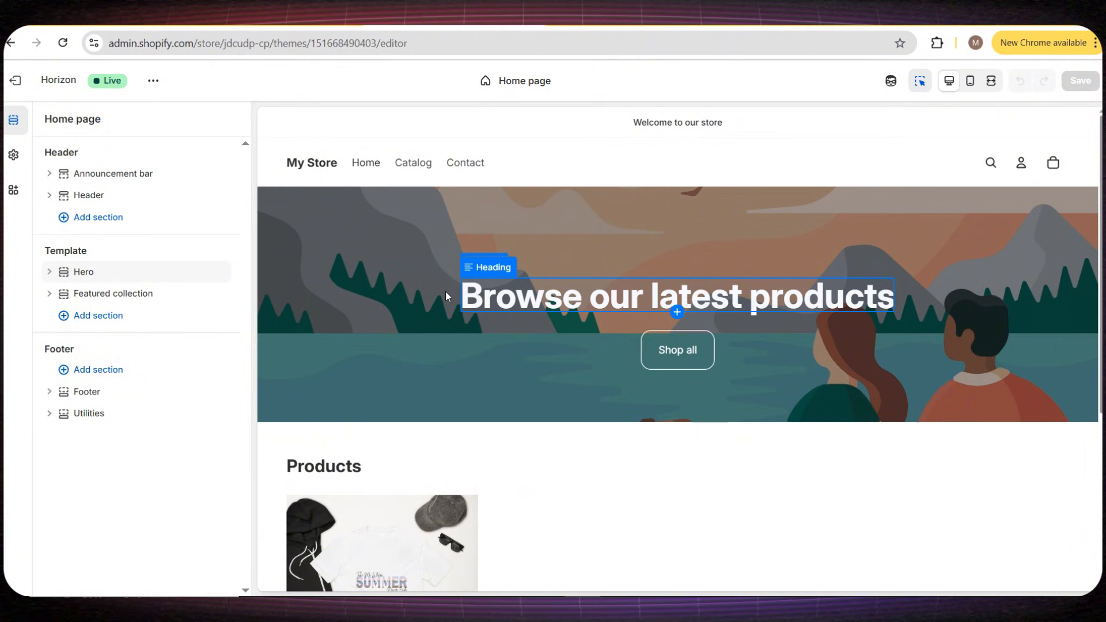
pyautogui.click(505, 298)
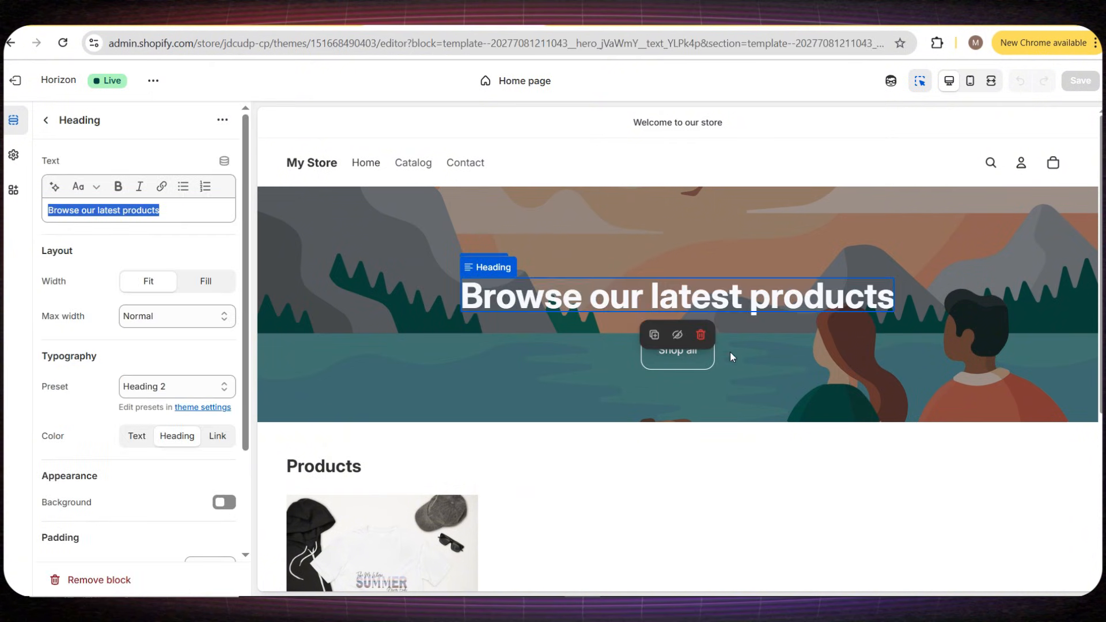
pyautogui.scroll(-3, 703, 371)
pyautogui.scroll(-3, 704, 371)
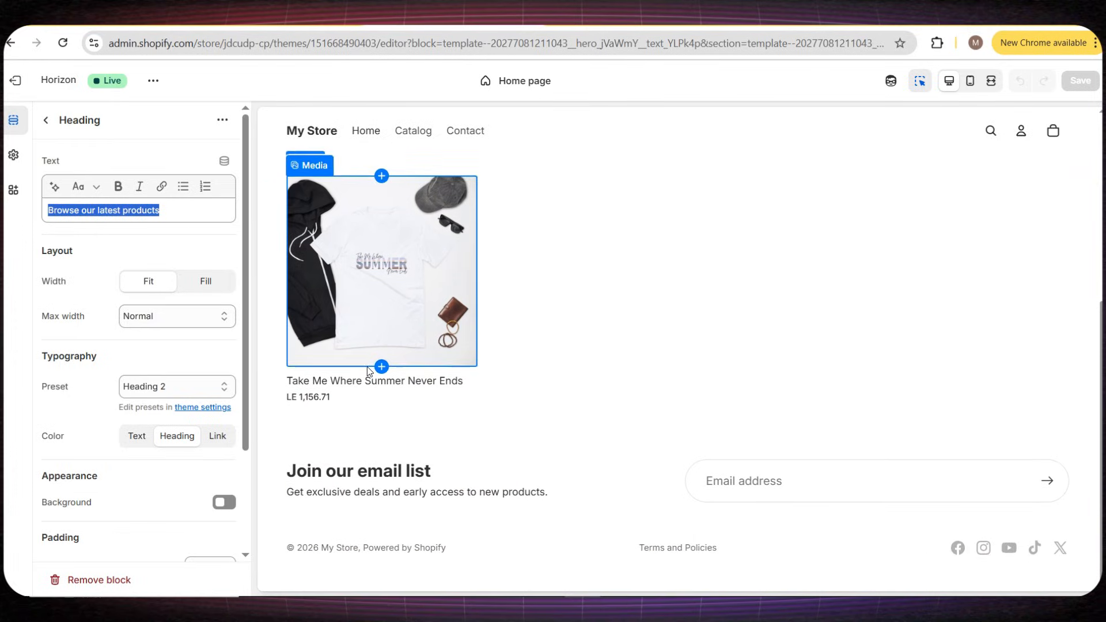
pyautogui.scroll(3, 381, 386)
pyautogui.scroll(-3, 371, 417)
pyautogui.scroll(1, 548, 397)
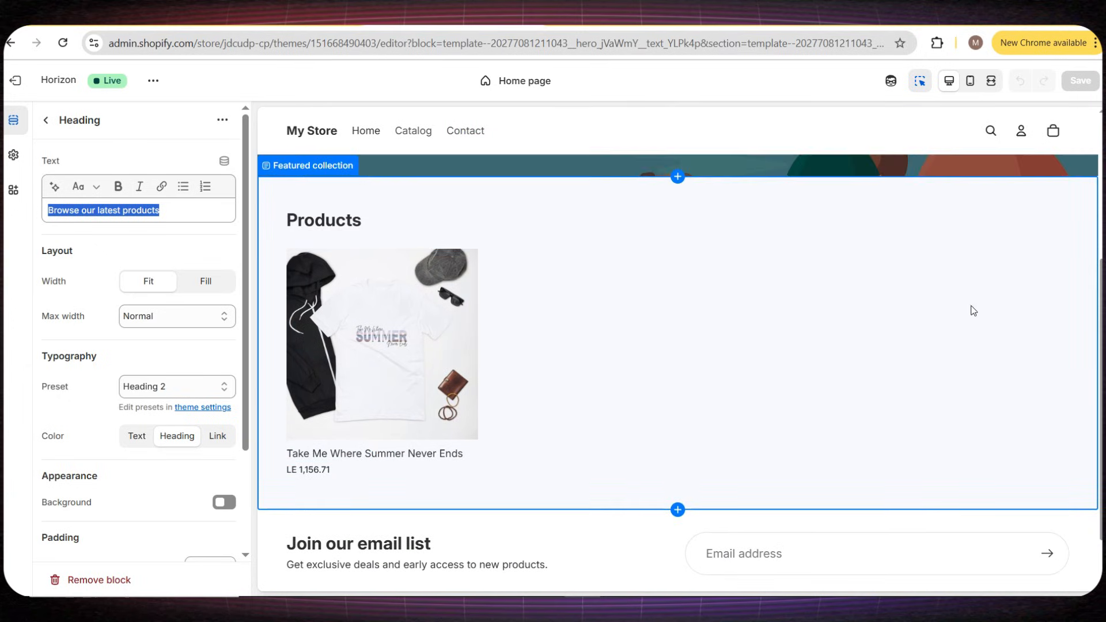
# Step: Open the Default product template for editing and look through the T-shirt's product images
pyautogui.scroll(-2, 974, 311)
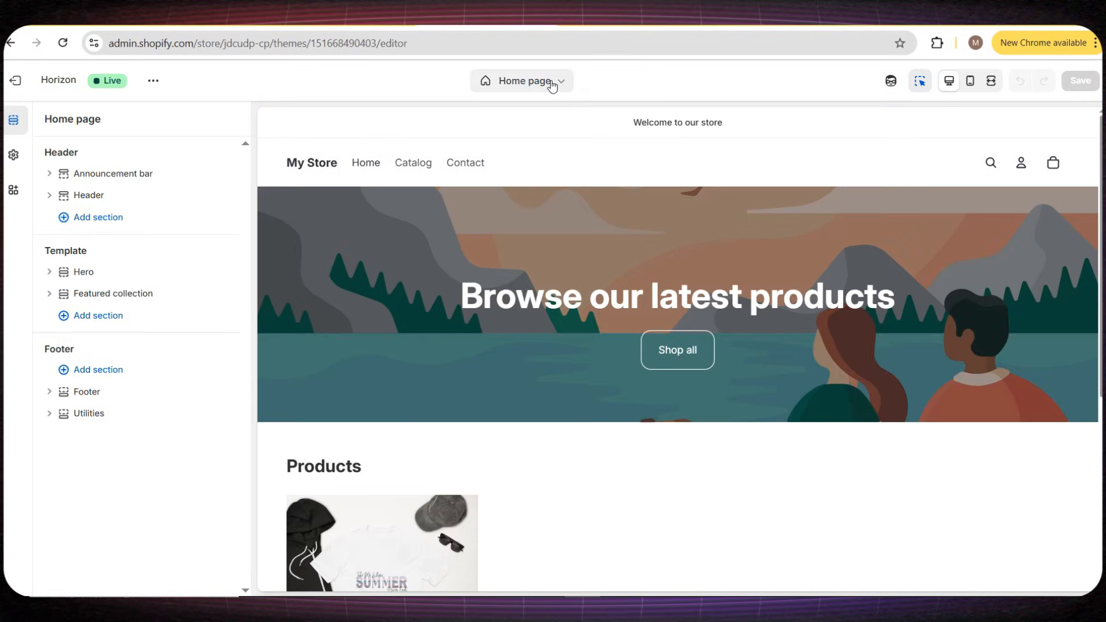
pyautogui.click(548, 81)
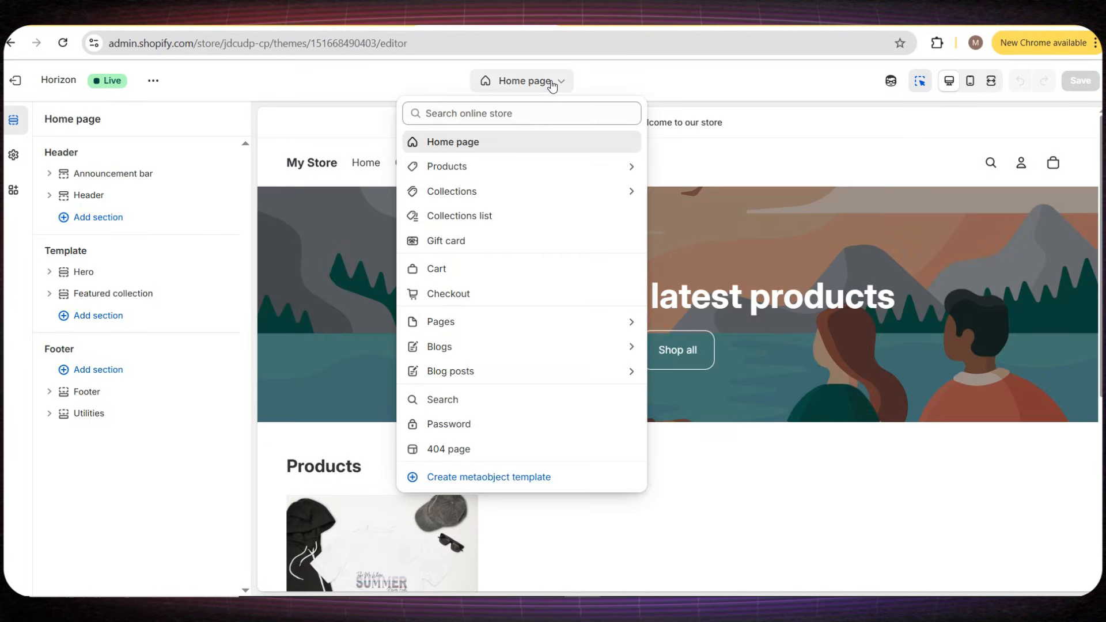
pyautogui.click(462, 167)
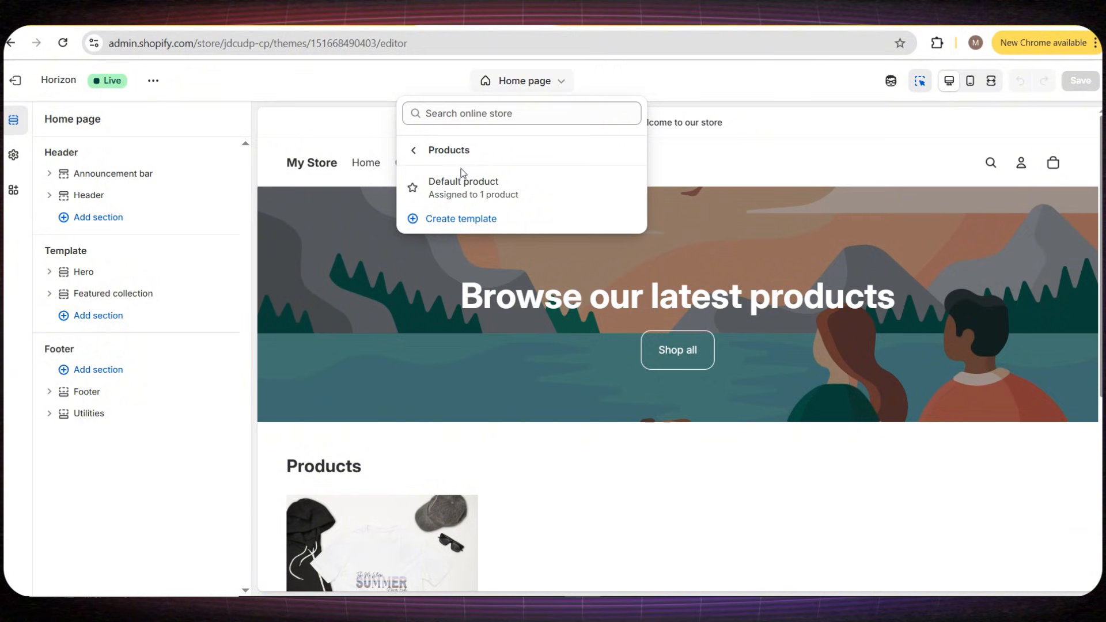
pyautogui.click(477, 198)
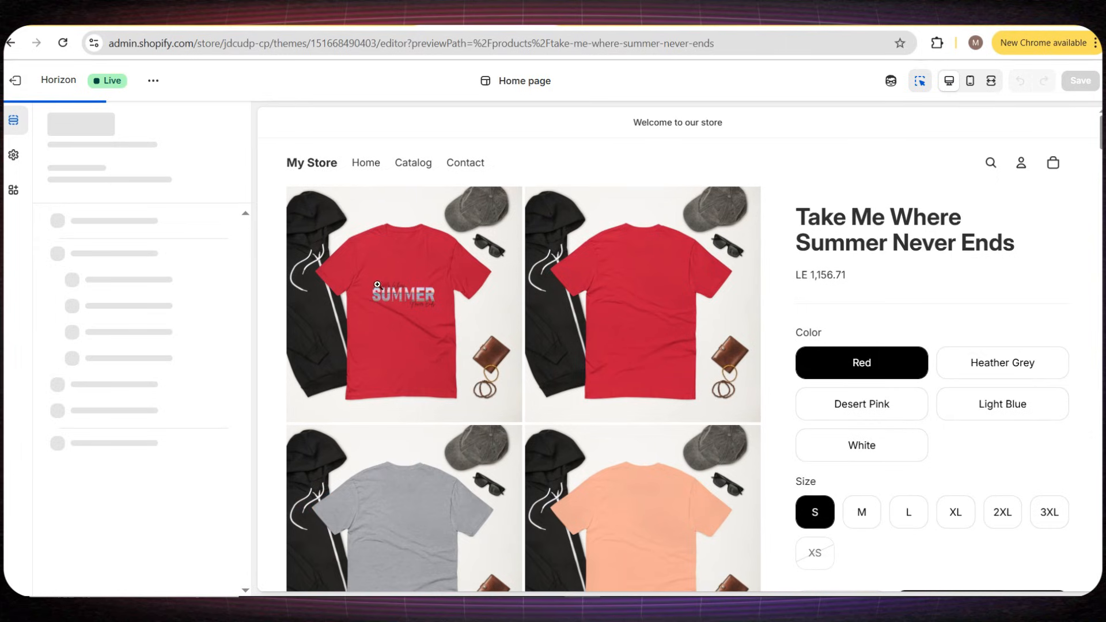
pyautogui.scroll(-3, 689, 291)
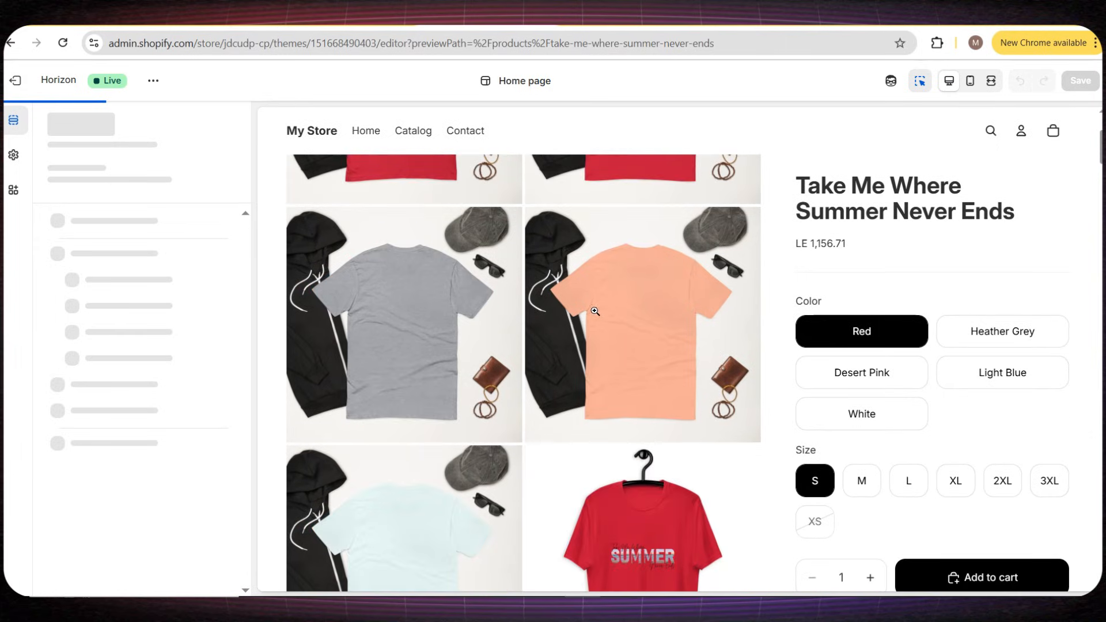
pyautogui.scroll(-3, 455, 357)
pyautogui.scroll(6, 479, 378)
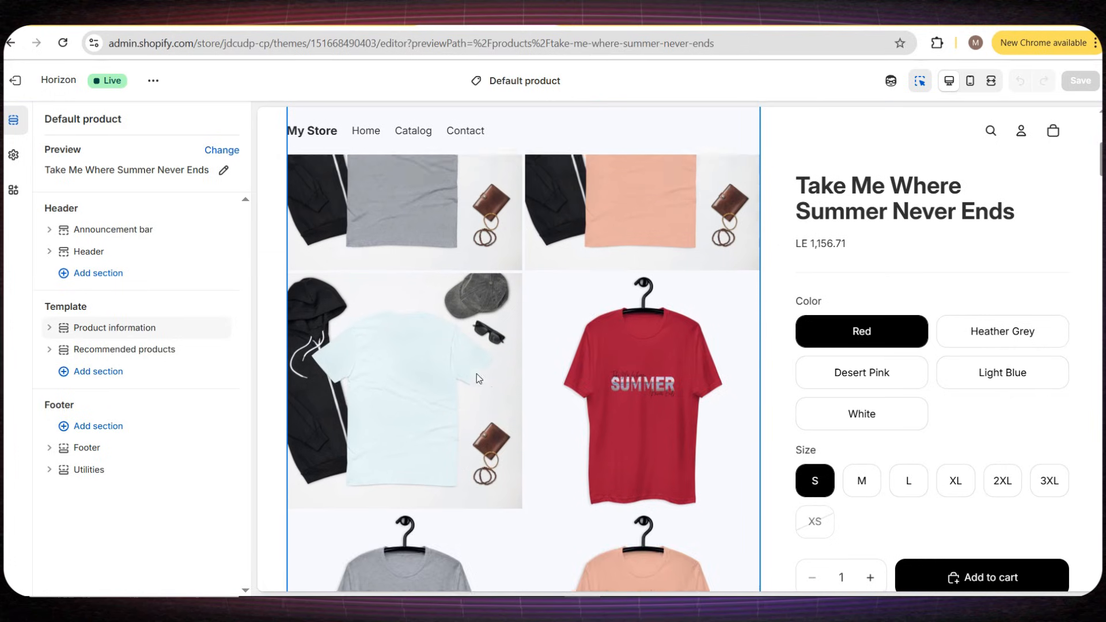
pyautogui.scroll(1, 479, 378)
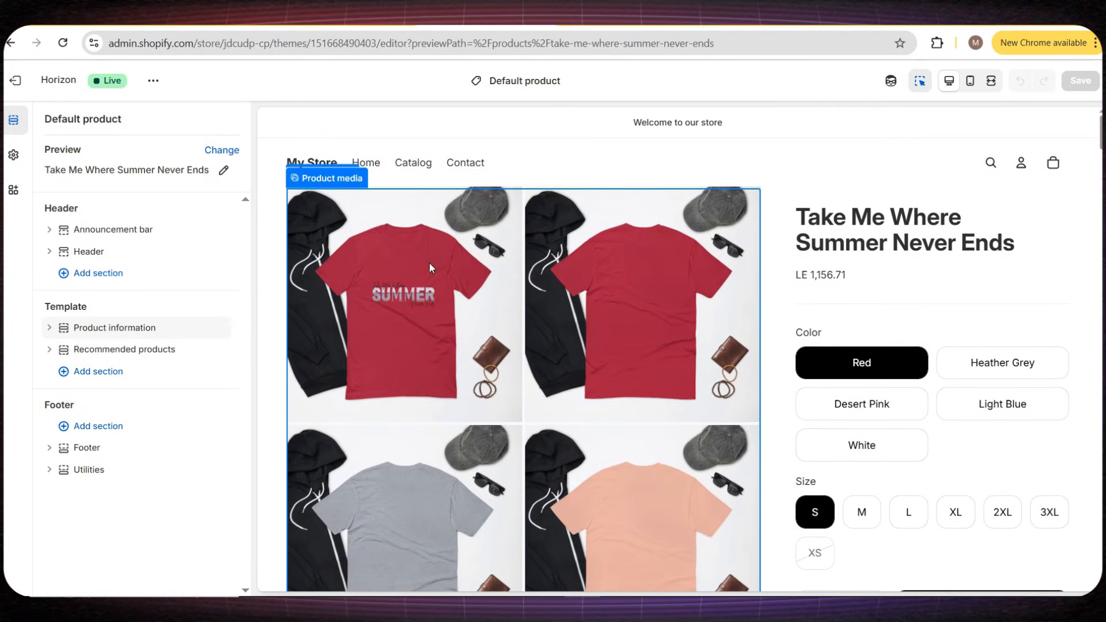
# Step: Set the product media type to Carousel with Large arrows as its icons
pyautogui.click(651, 306)
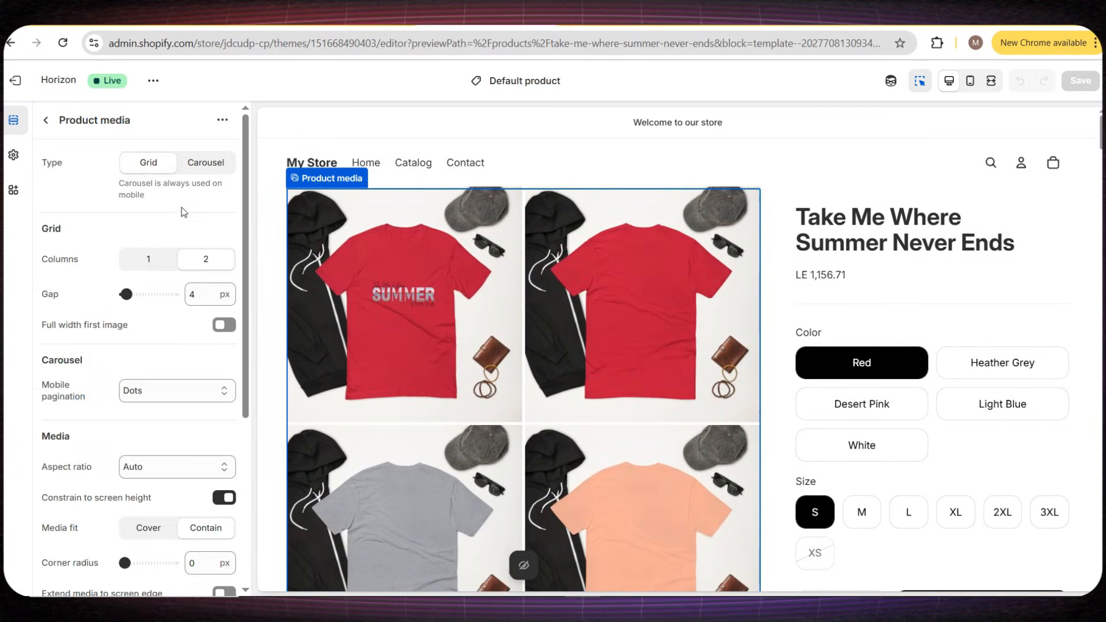
pyautogui.click(203, 163)
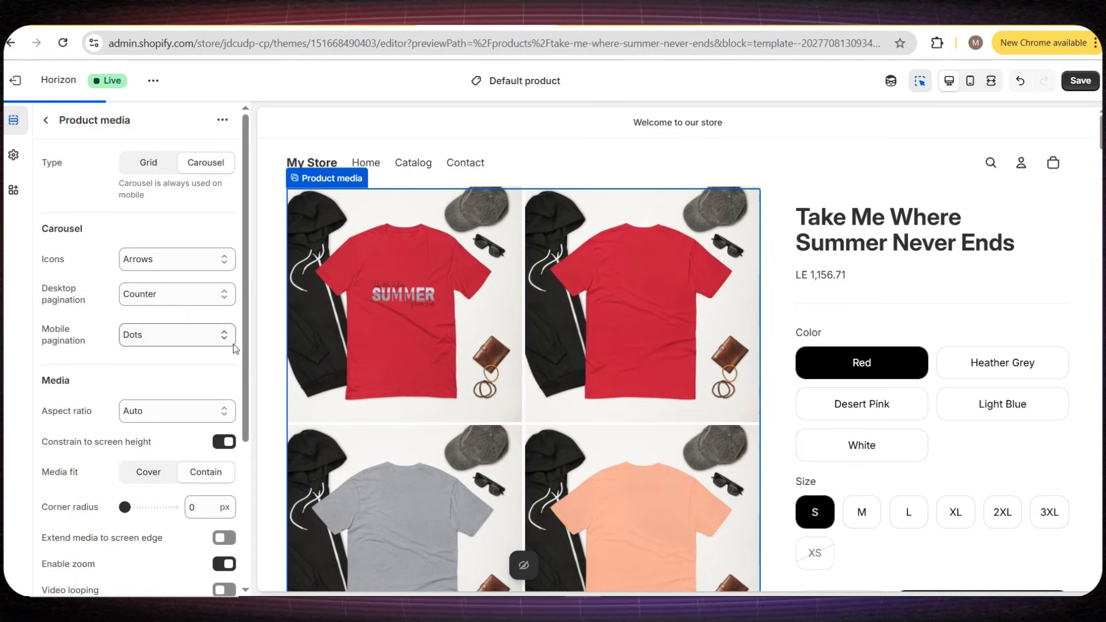
pyautogui.click(173, 259)
pyautogui.click(183, 311)
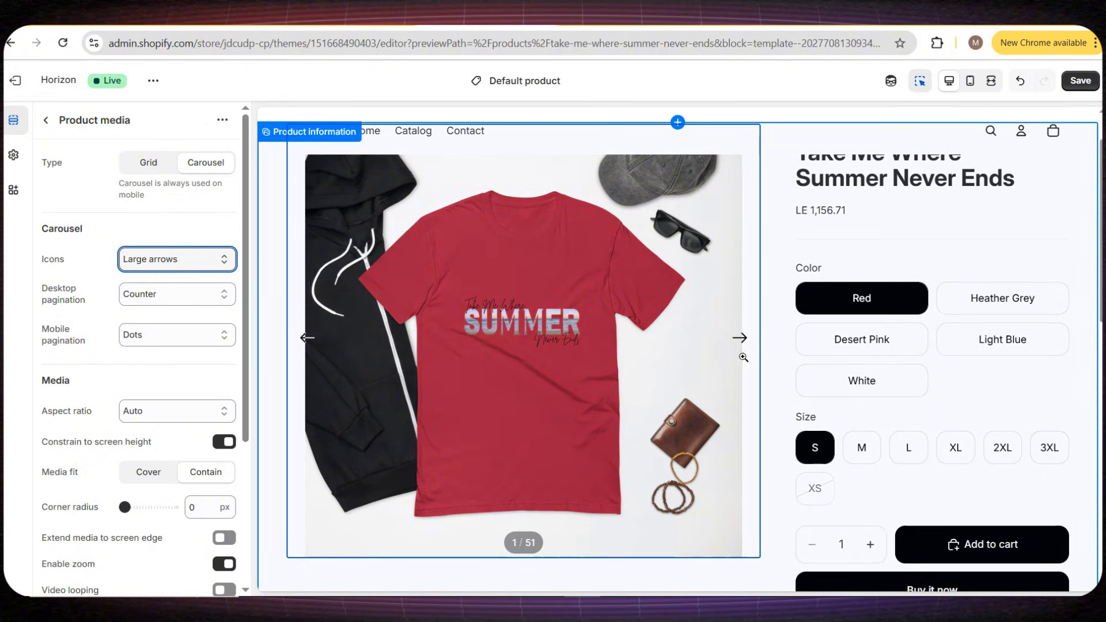
# Step: Page forward through the product carousel to examine the T-shirt mockup images
pyautogui.click(740, 339)
pyautogui.click(740, 339)
pyautogui.click(740, 339)
pyautogui.click(740, 339)
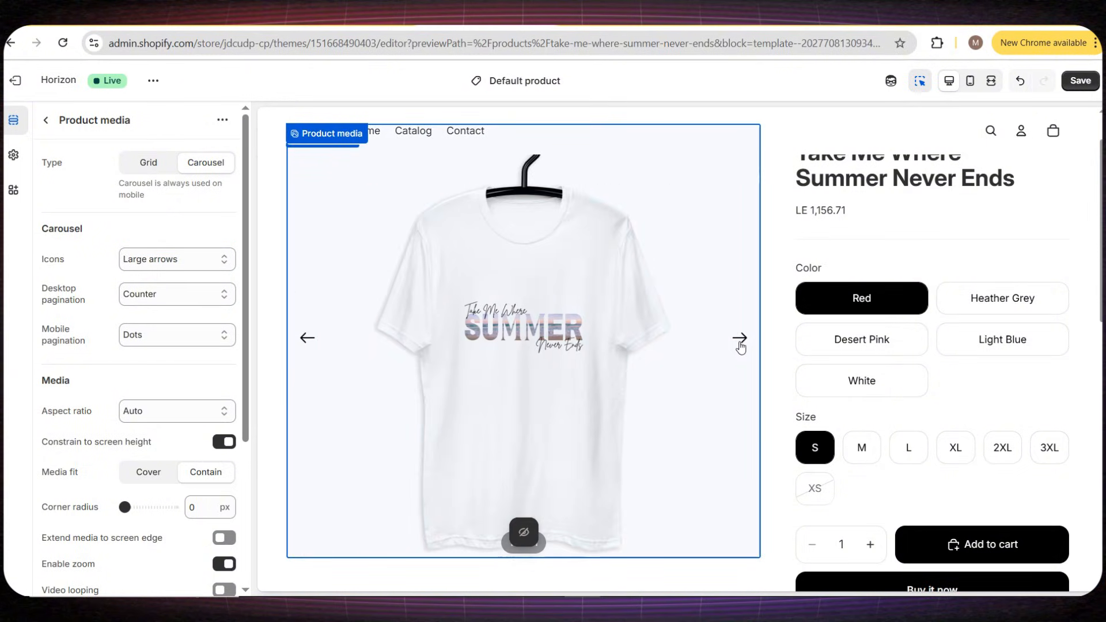
pyautogui.click(740, 339)
pyautogui.click(740, 339)
pyautogui.click(739, 338)
pyautogui.click(739, 340)
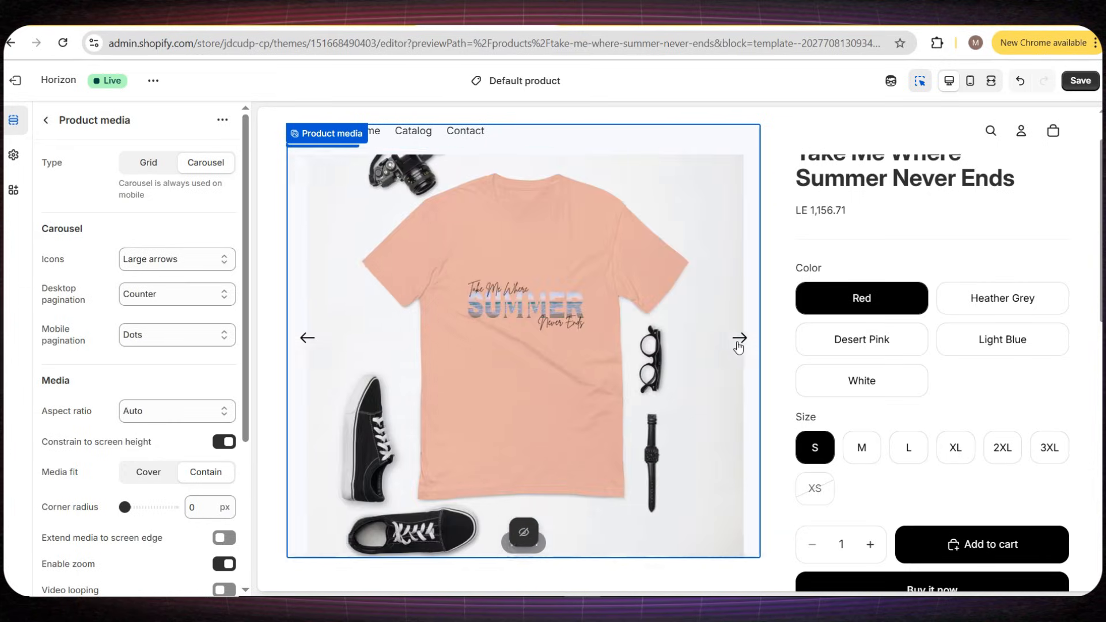
pyautogui.click(739, 340)
pyautogui.click(739, 340)
pyautogui.click(739, 341)
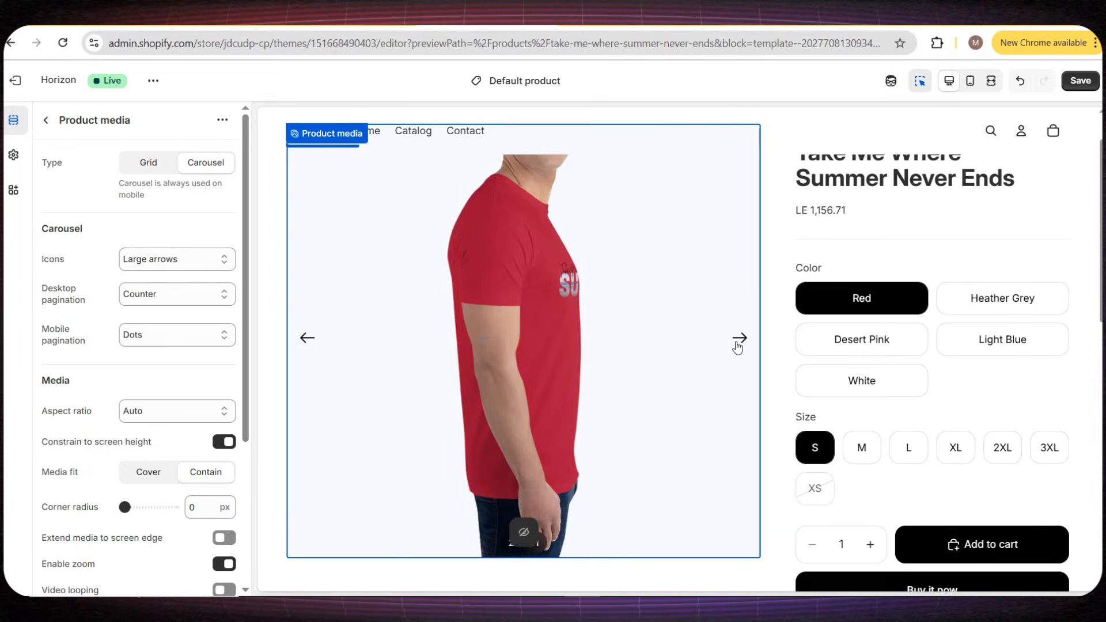
pyautogui.click(739, 341)
pyautogui.click(739, 341)
pyautogui.click(740, 339)
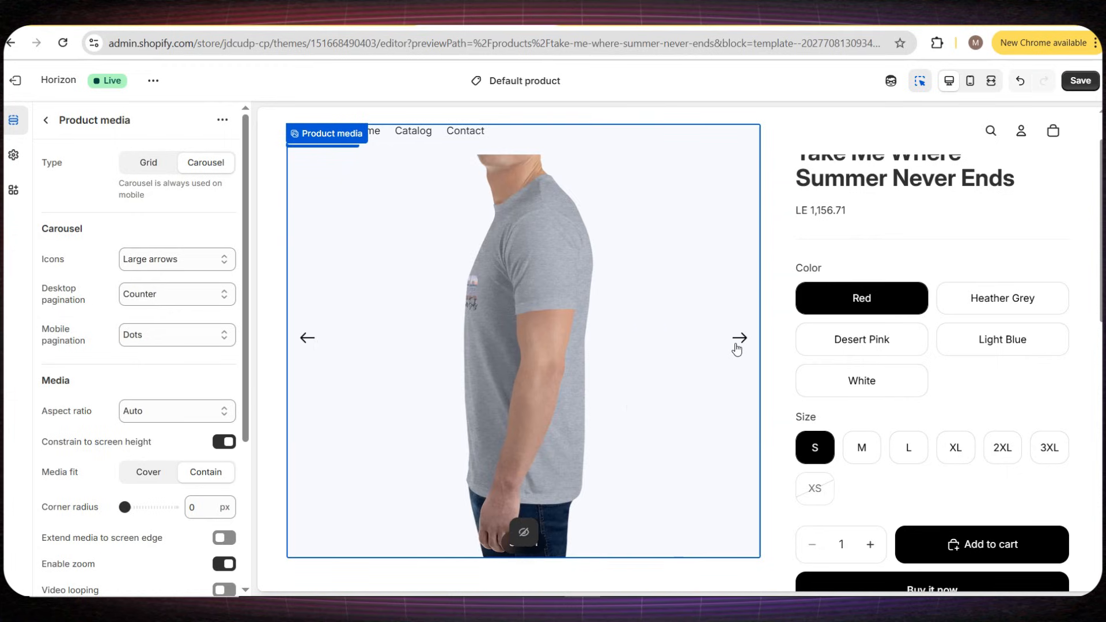
# Step: Review the product page's variant options and description, and save the template changes
pyautogui.scroll(1, 738, 346)
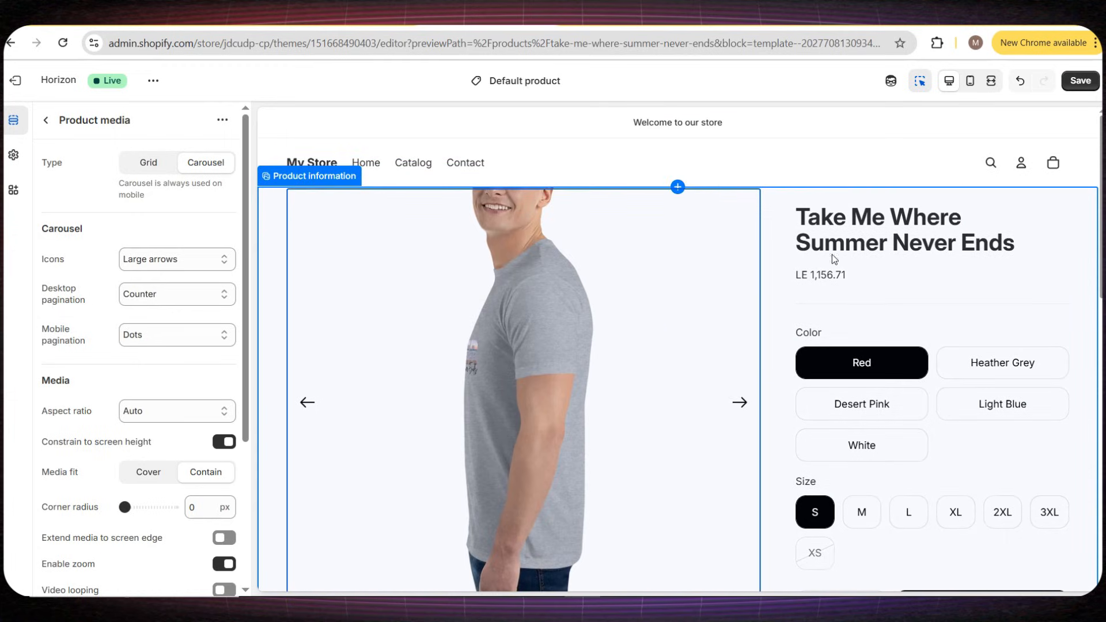
pyautogui.scroll(-1, 859, 284)
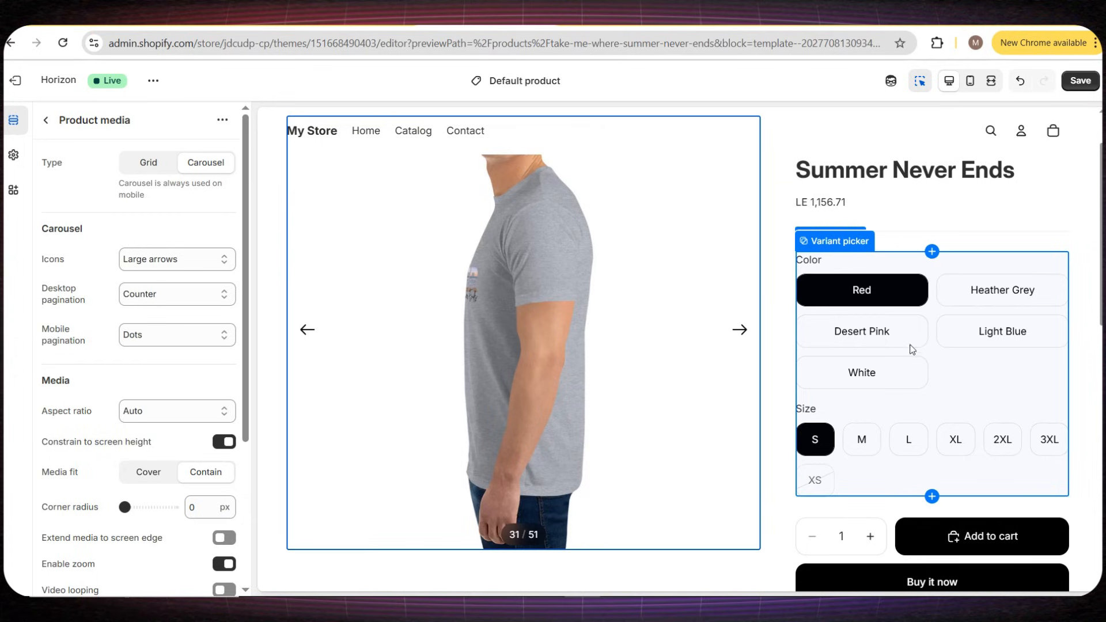
pyautogui.scroll(-2, 862, 316)
pyautogui.scroll(-3, 910, 345)
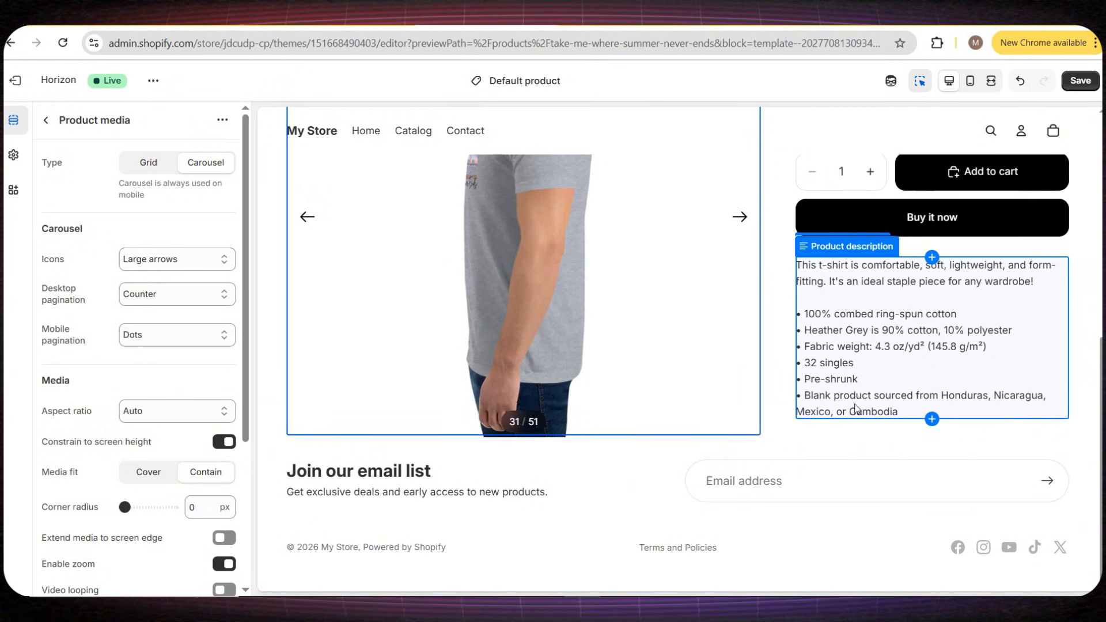
pyautogui.scroll(2, 929, 448)
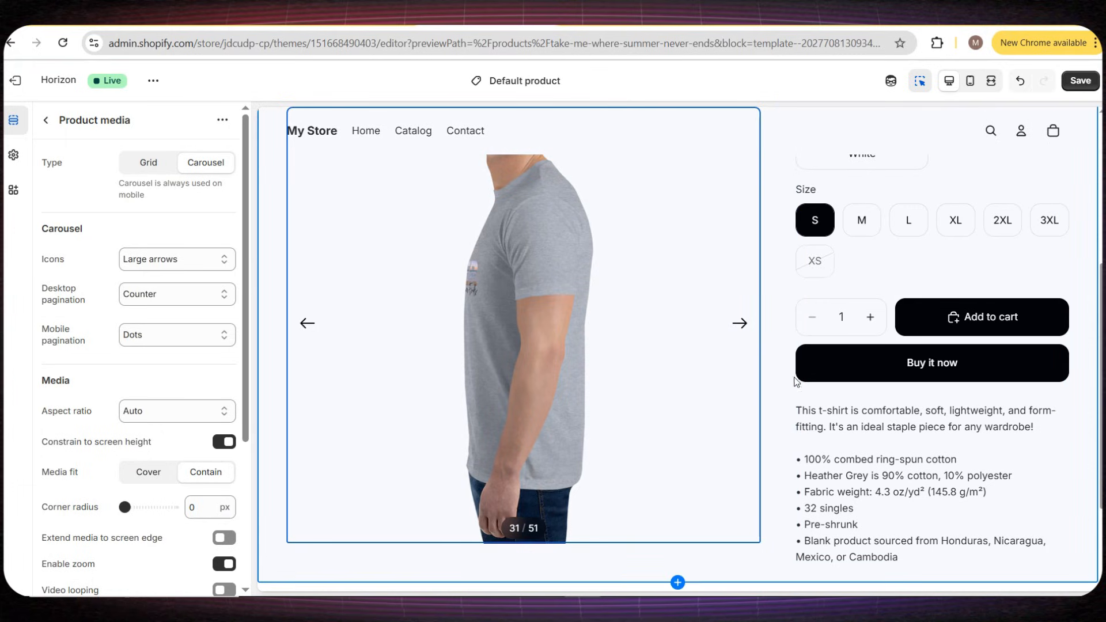
pyautogui.click(1087, 85)
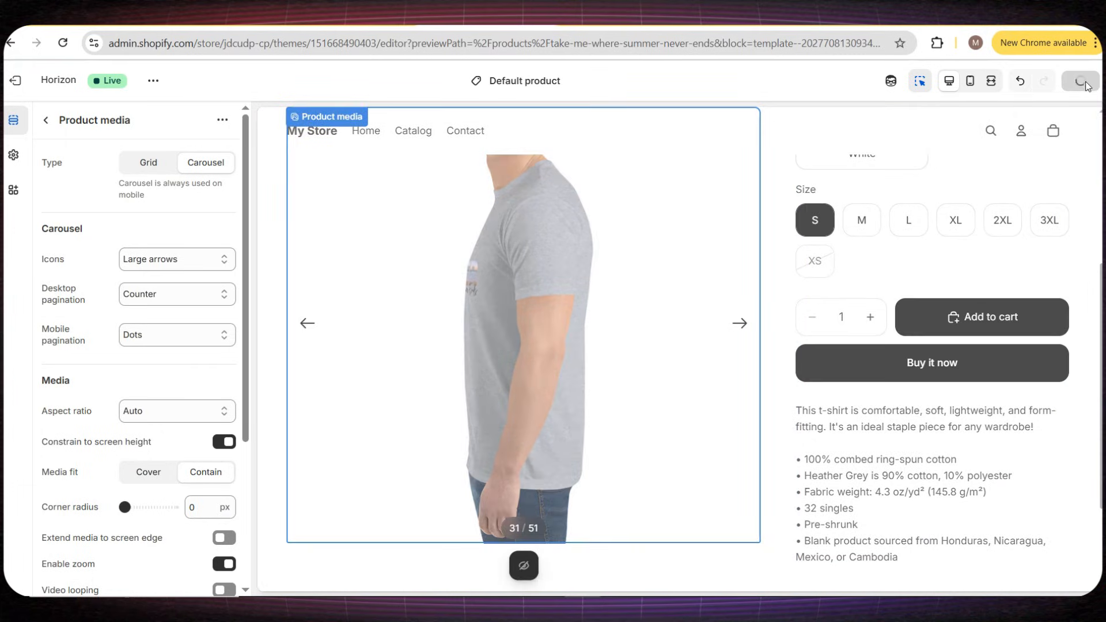